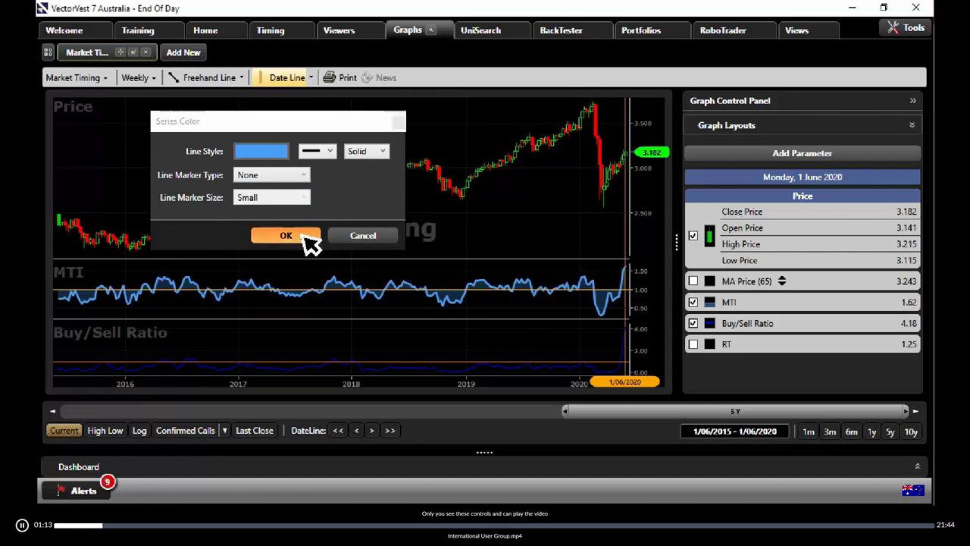
Step: Apply the MTI line style and set the Market Timing graph to the period 11/08/2008 to 8/11/2010
click(307, 236)
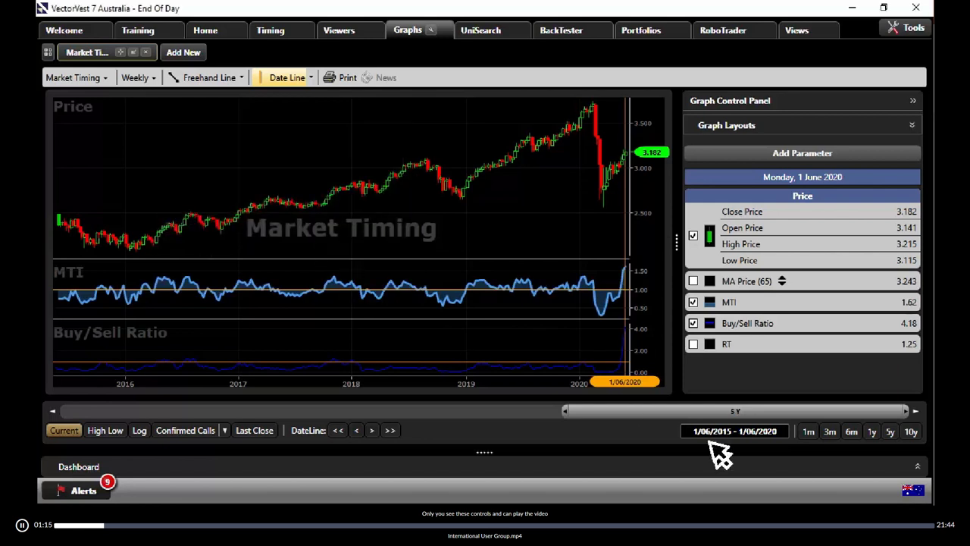
drag(565, 410, 165, 390)
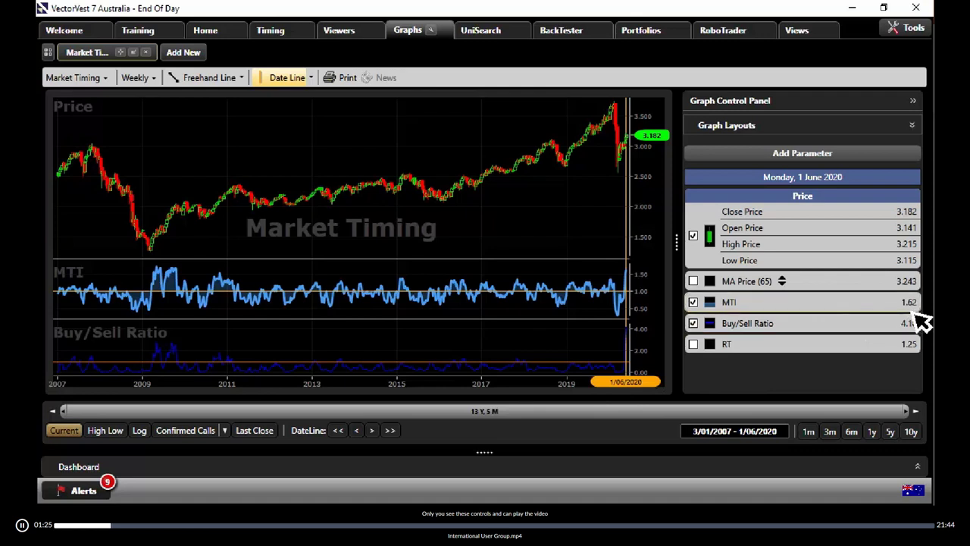
drag(125, 292, 226, 292)
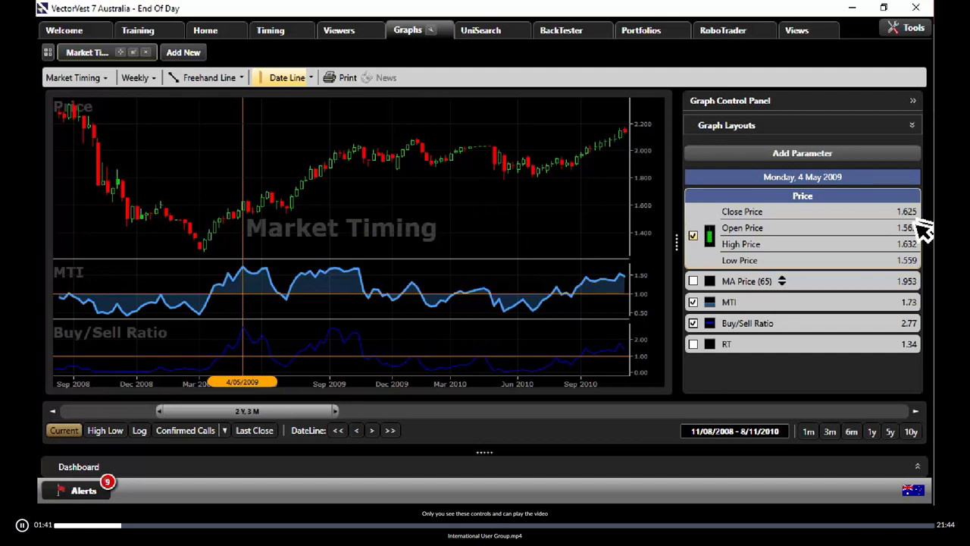
Step: Set the Buy/Sell Ratio series to the medium line width, keeping it solid blue
right_click(766, 327)
click(765, 361)
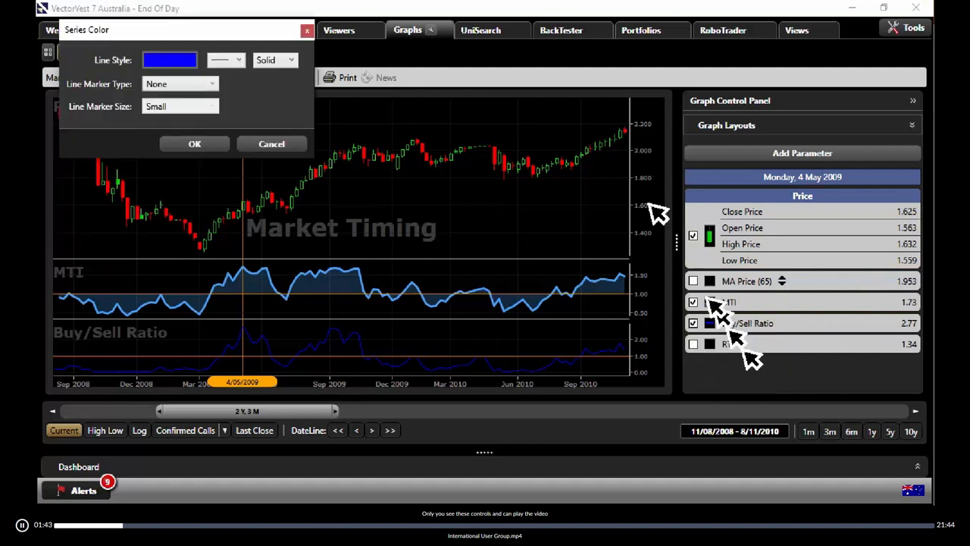
click(226, 61)
click(224, 91)
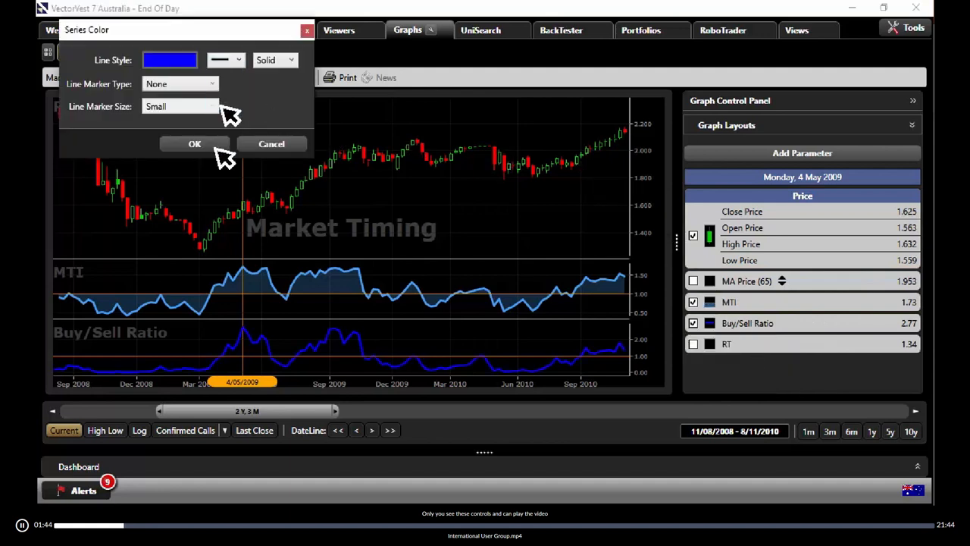
click(197, 144)
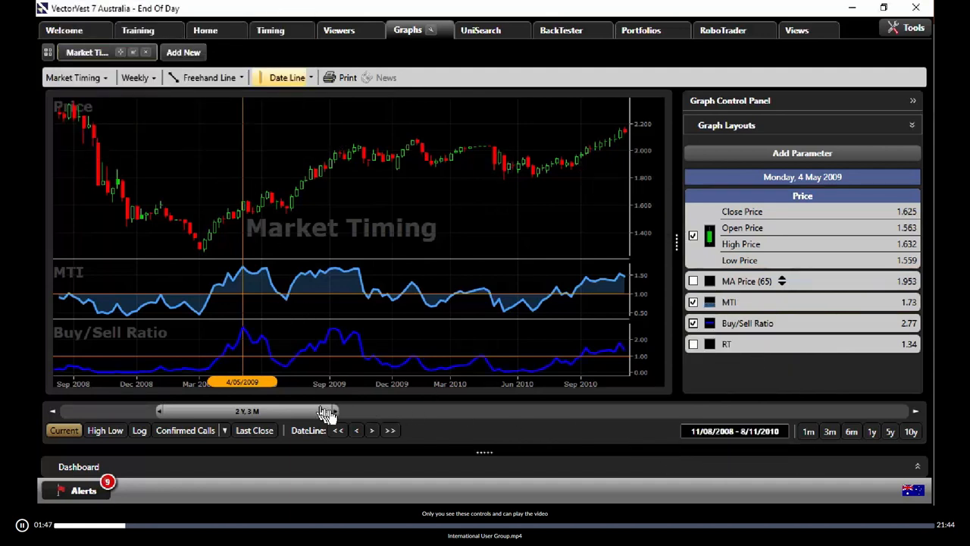
Step: Extend the Market Timing graph to 1/06/2020 and zoom in on 5/03/2018 to 1/06/2020 to examine the recent Buy/Sell Ratio
drag(335, 410, 906, 411)
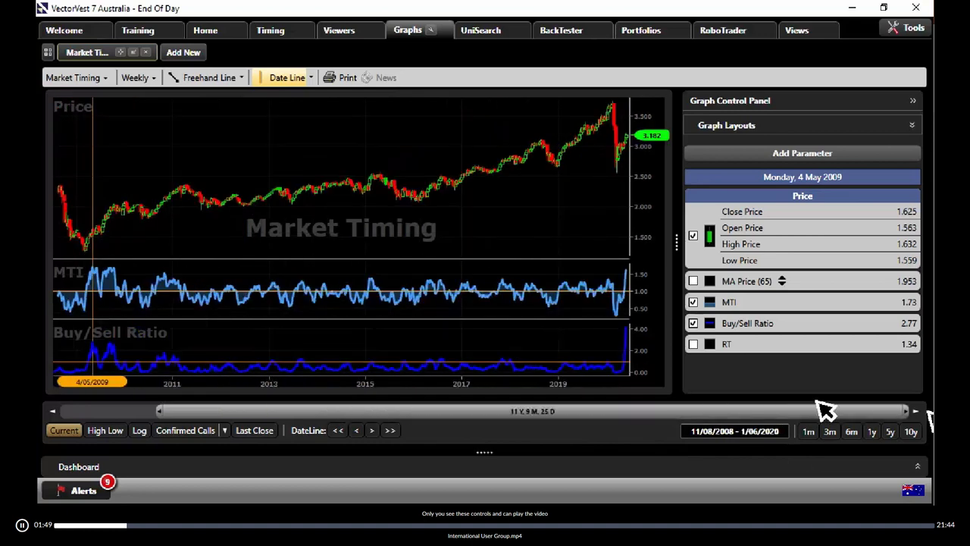
drag(529, 356, 628, 356)
mouse_move(626, 338)
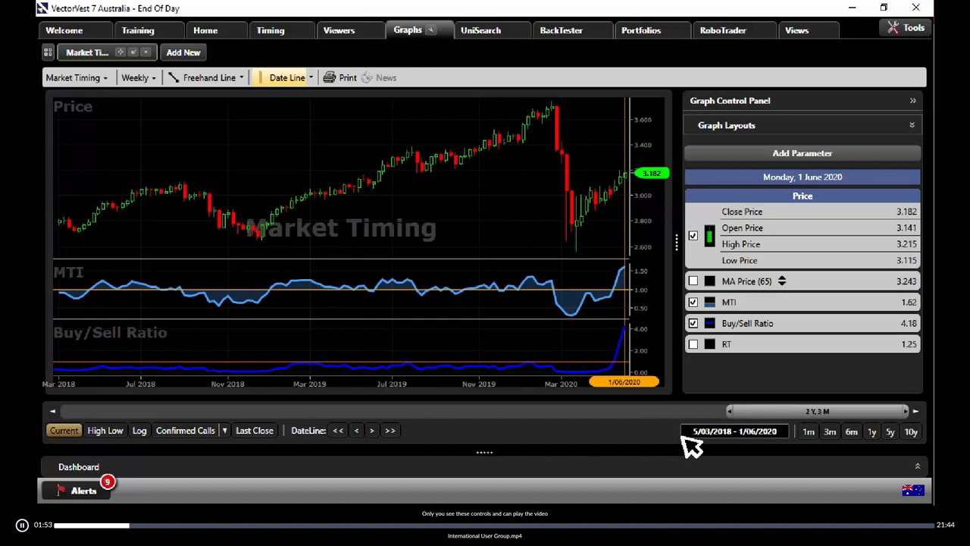
Step: Examine the Buy/Sell Ratio from 20/10/2008 to 17/05/2010 against the full history, and extend the range back to 1/06/2020
drag(726, 410, 53, 384)
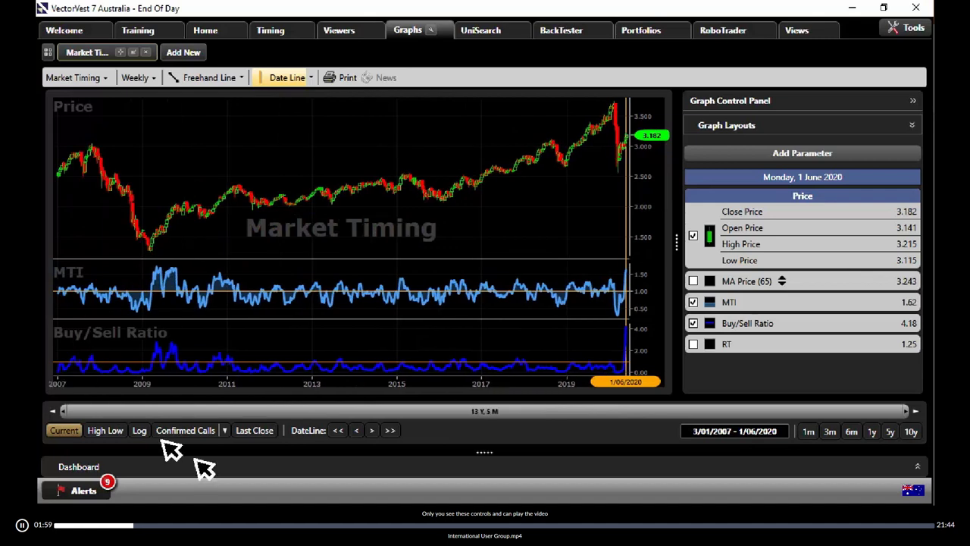
click(158, 356)
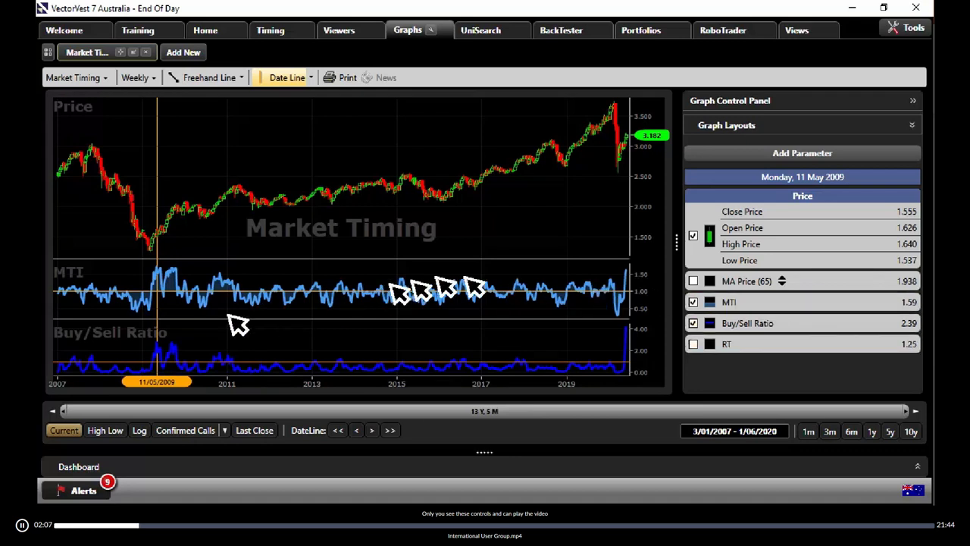
drag(134, 337, 202, 350)
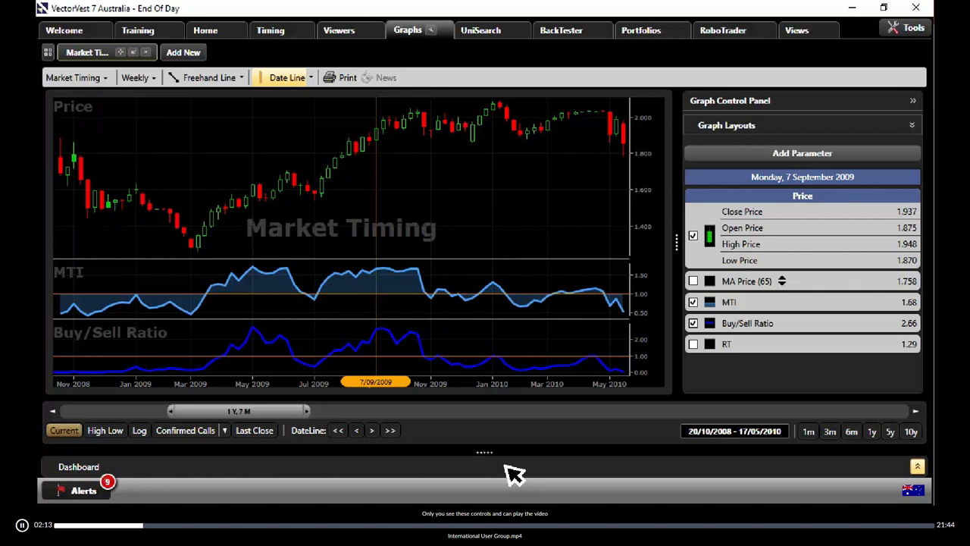
drag(307, 410, 906, 410)
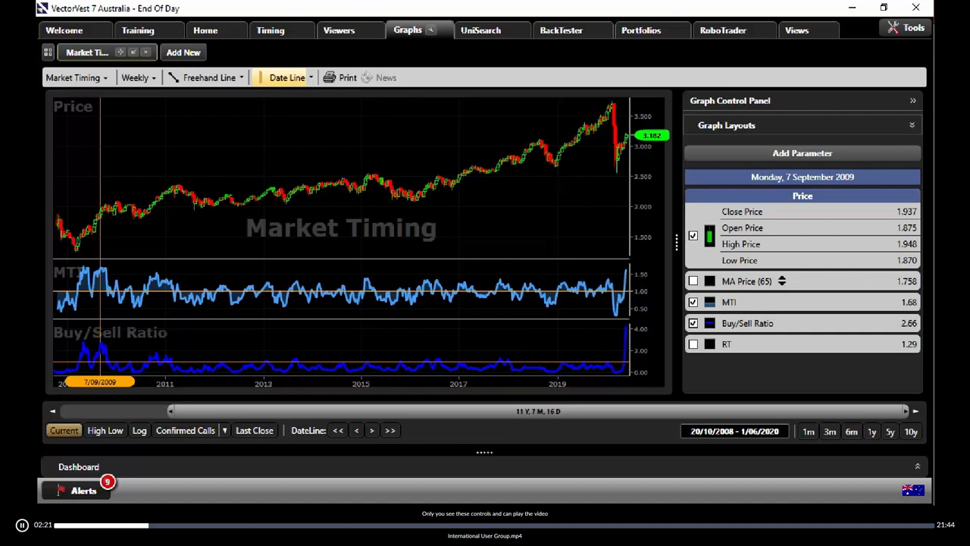
Step: Open the WatchList average graph of the S&P/ASX 100 watchlist in a maximized window
click(333, 34)
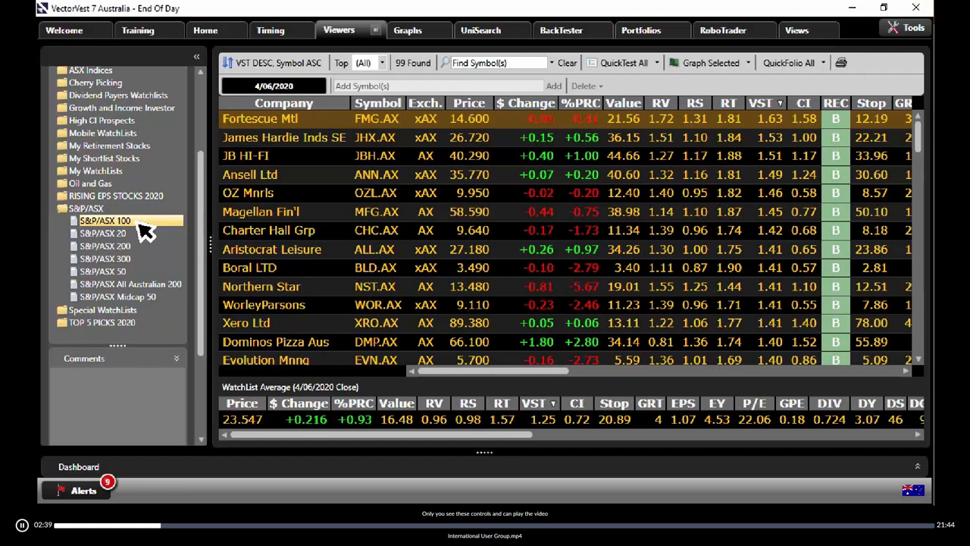
right_click(413, 427)
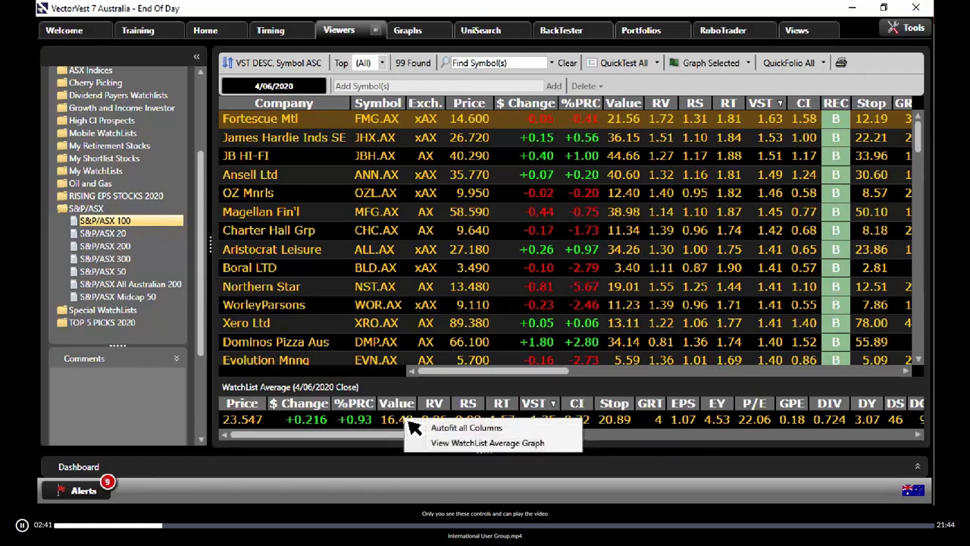
click(444, 444)
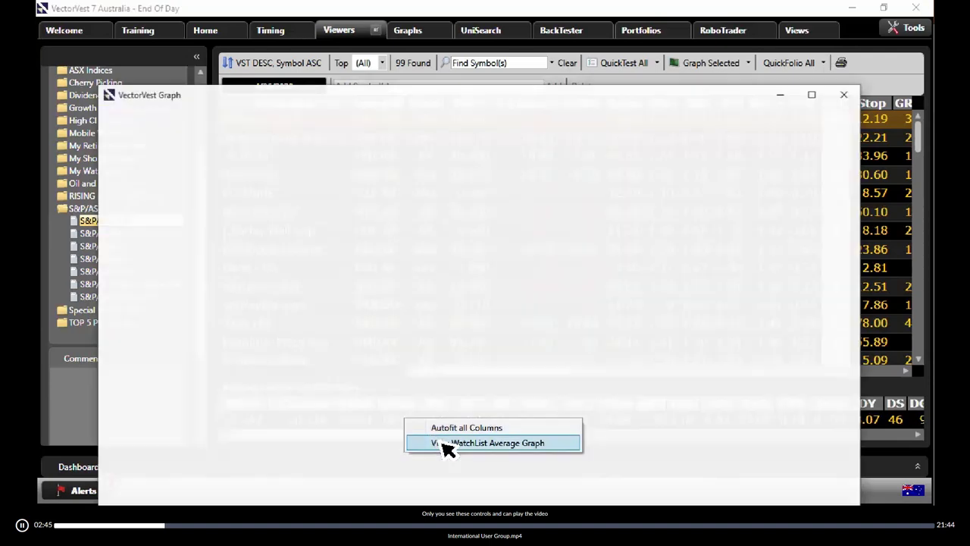
click(812, 94)
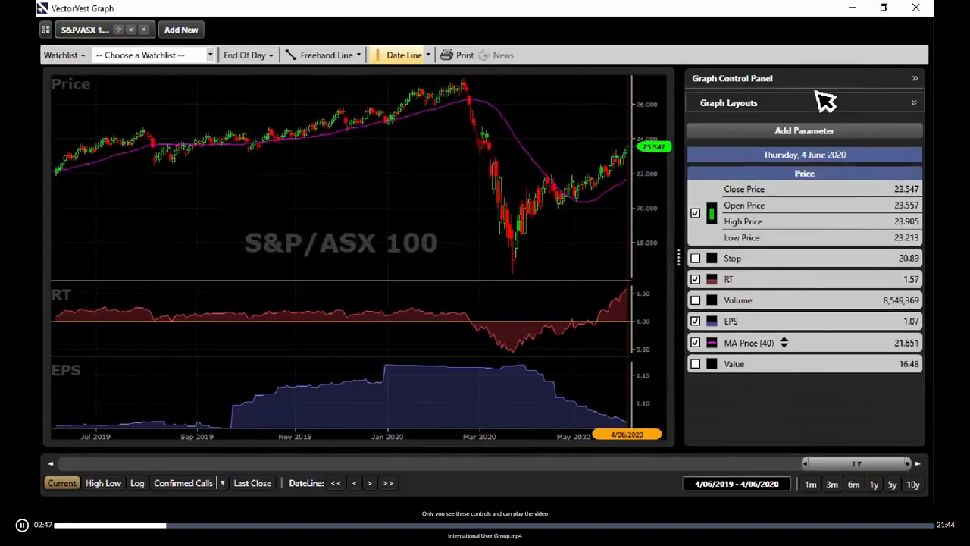
Step: Extend the S&P/ASX 100 graph back to 3/11/2017 and draw freehand lines along the 2020 RT rise and EPS decline
drag(802, 460, 711, 462)
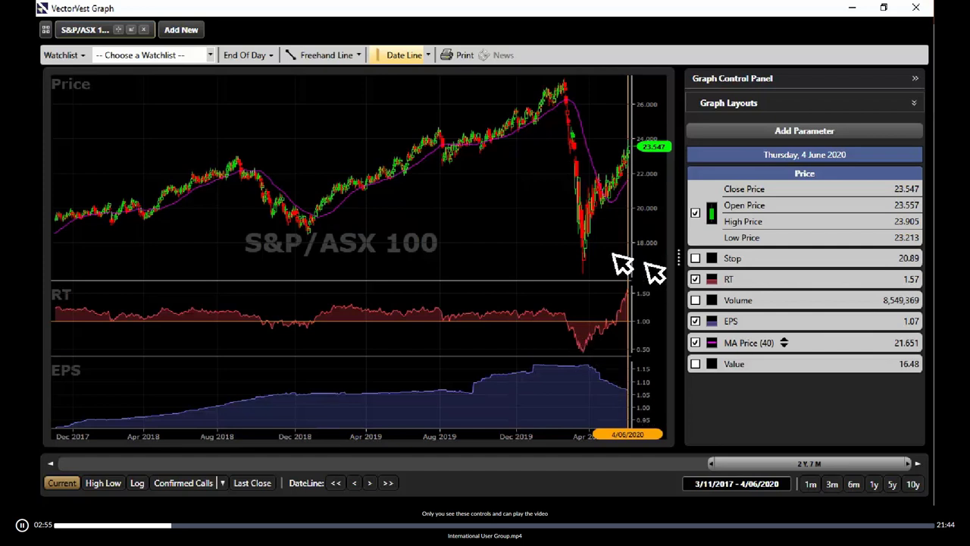
click(334, 57)
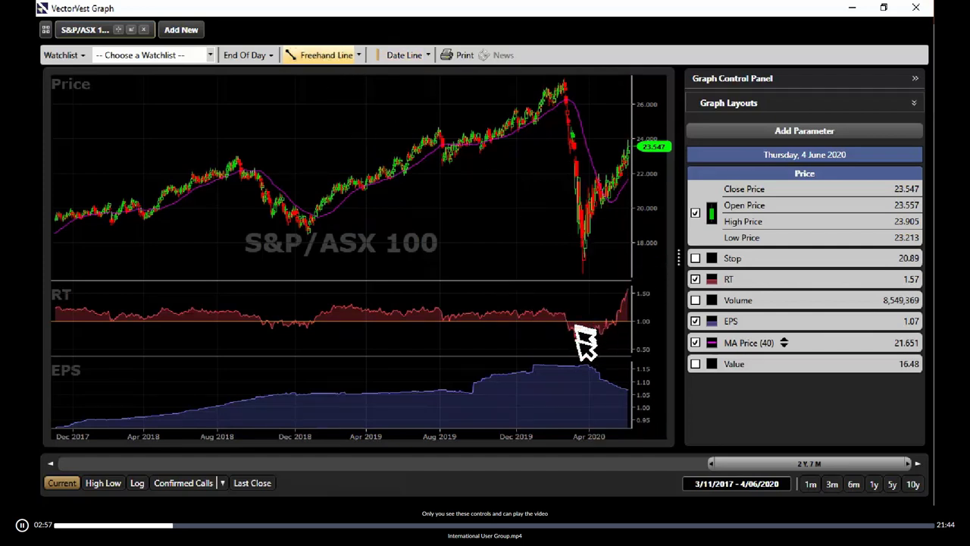
drag(585, 350, 618, 286)
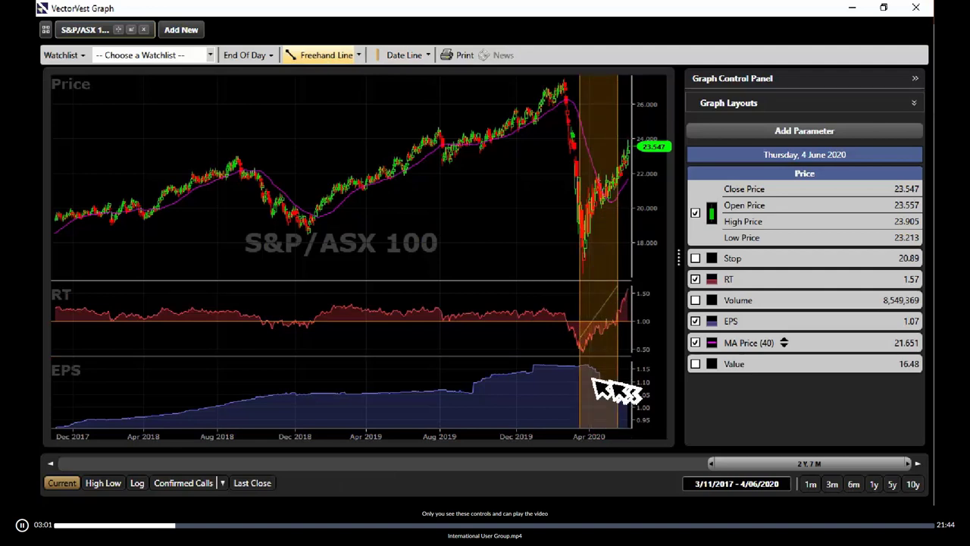
drag(587, 366, 629, 388)
Step: Set the freehand line on the RT rise to the thickest width
right_click(607, 321)
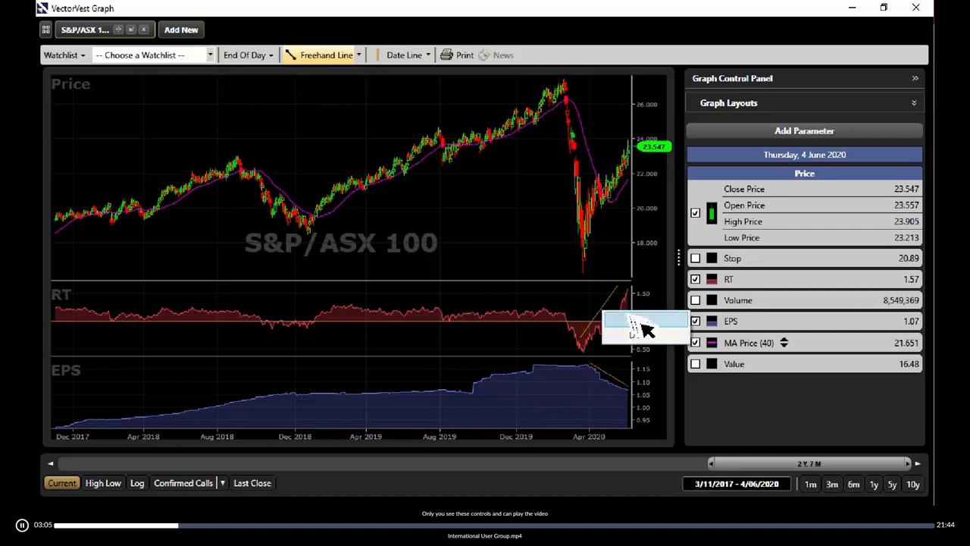
click(640, 326)
click(182, 92)
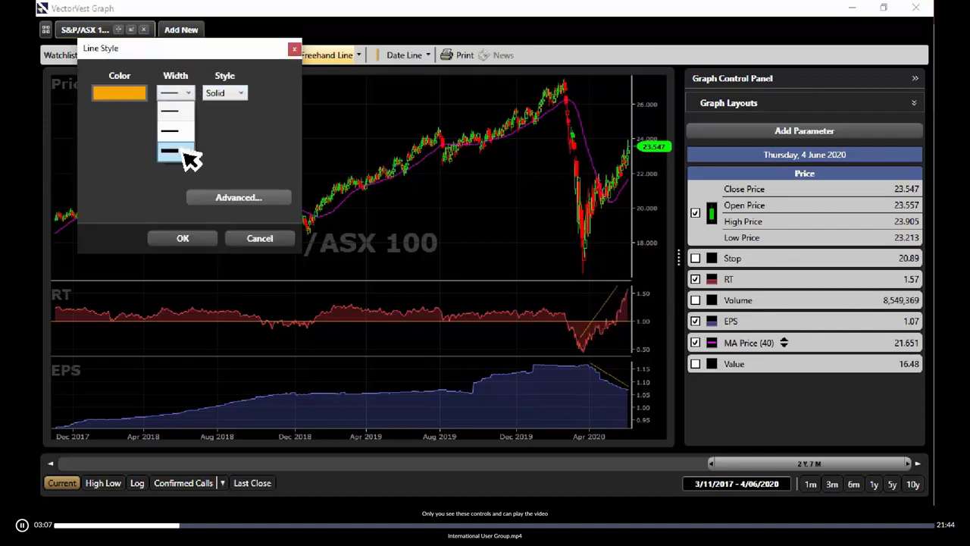
click(182, 157)
click(182, 240)
Step: Set the freehand line on the EPS decline to a thicker width
right_click(602, 374)
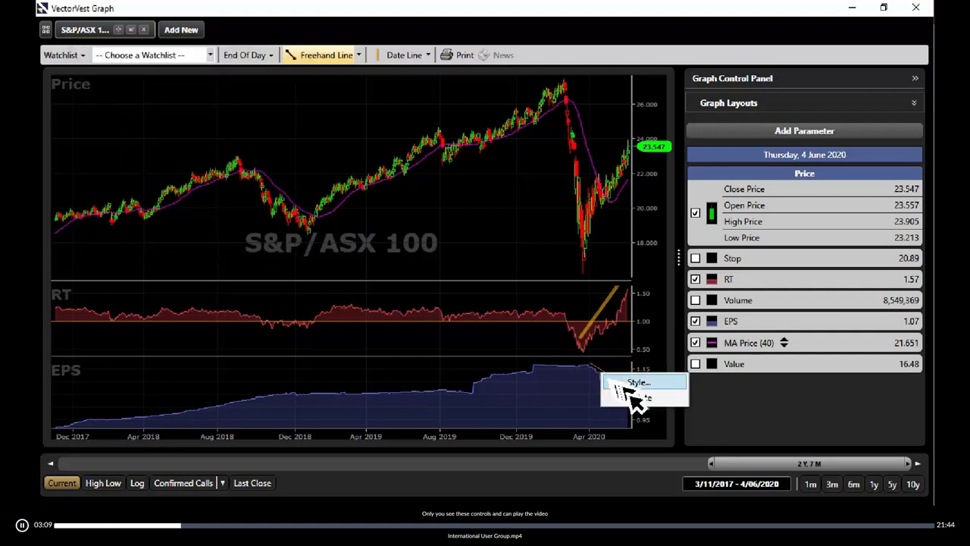
click(637, 385)
click(195, 111)
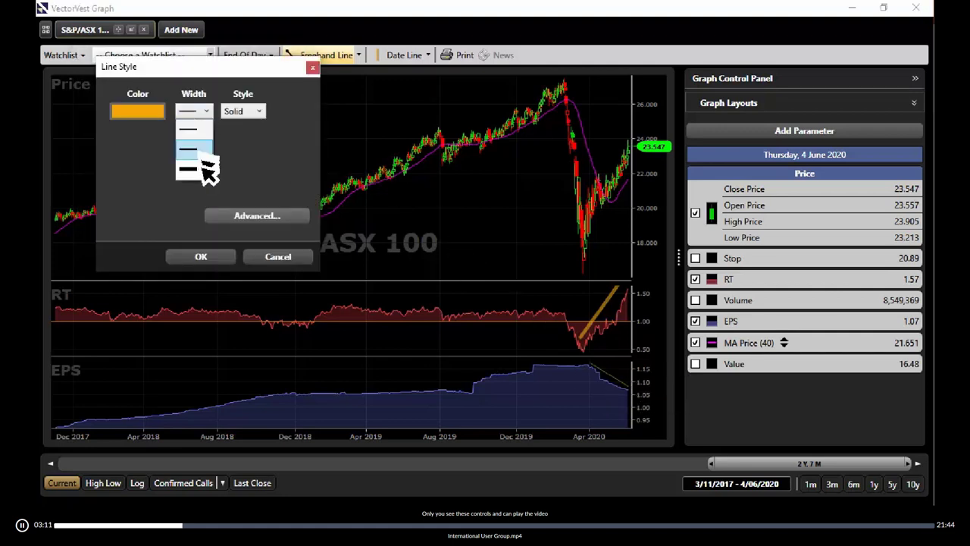
click(208, 169)
click(206, 259)
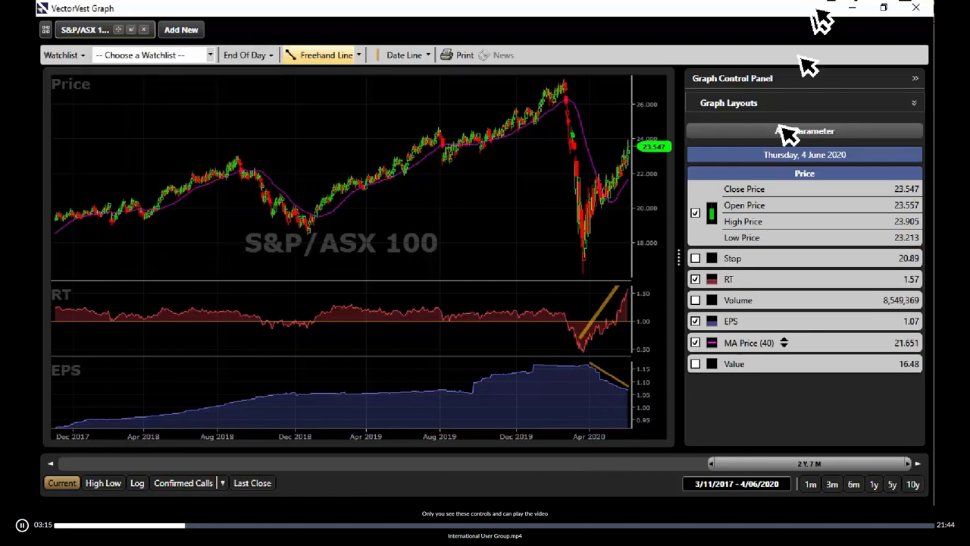
Step: Close the S&P/ASX 100 graph and open the WatchList average graph of S&P/ASX 50 in a maximized window
click(915, 8)
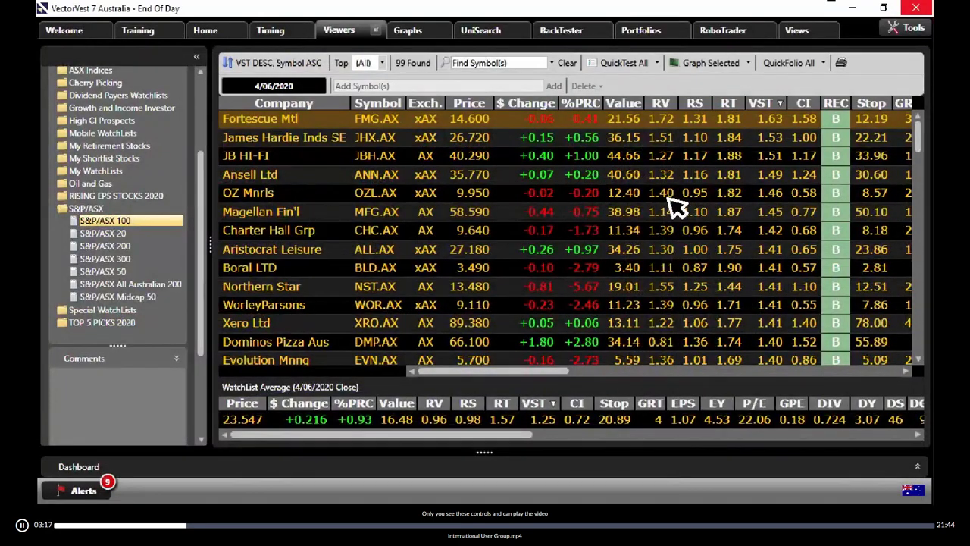
click(101, 270)
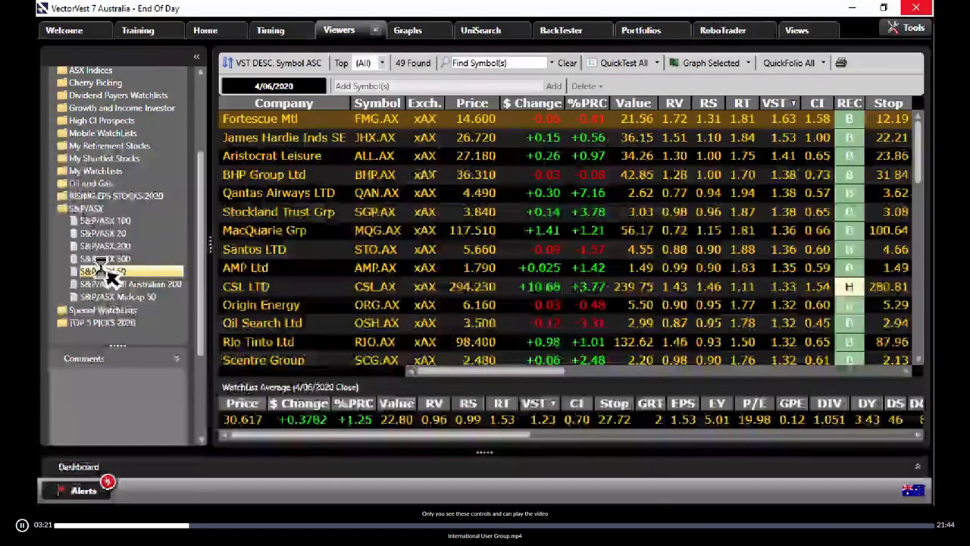
right_click(354, 418)
click(400, 442)
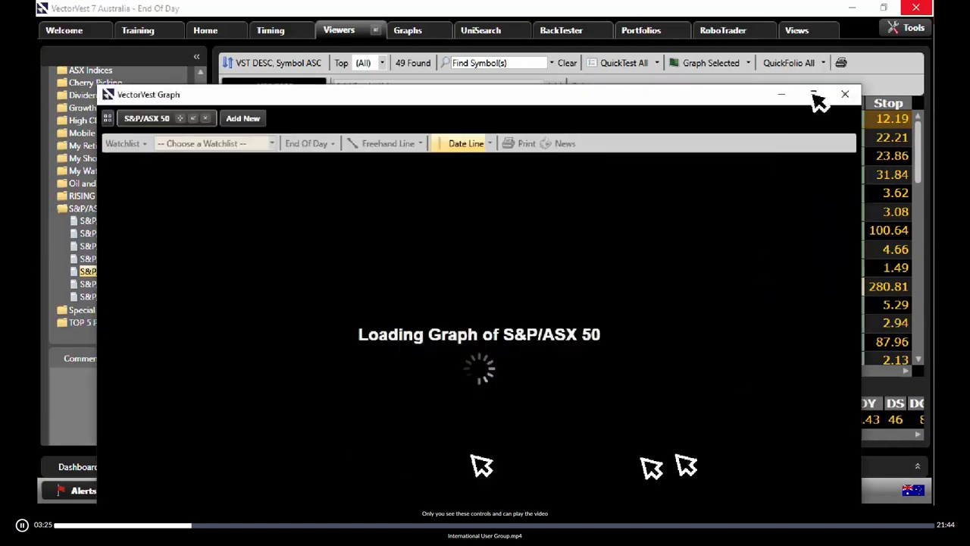
click(816, 95)
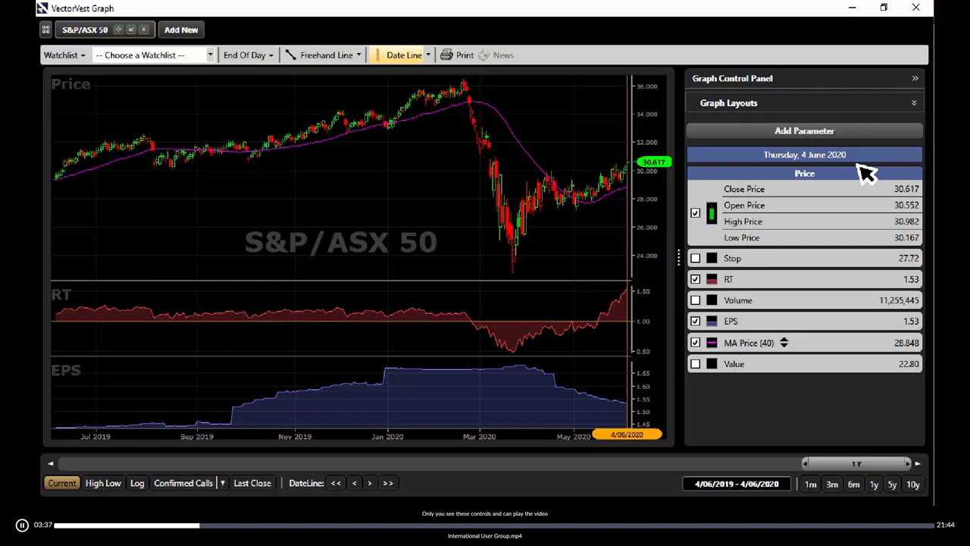
Step: Switch to the VectorVest 7 RealTime window showing the S&P100 watchlist
key(alt+Tab)
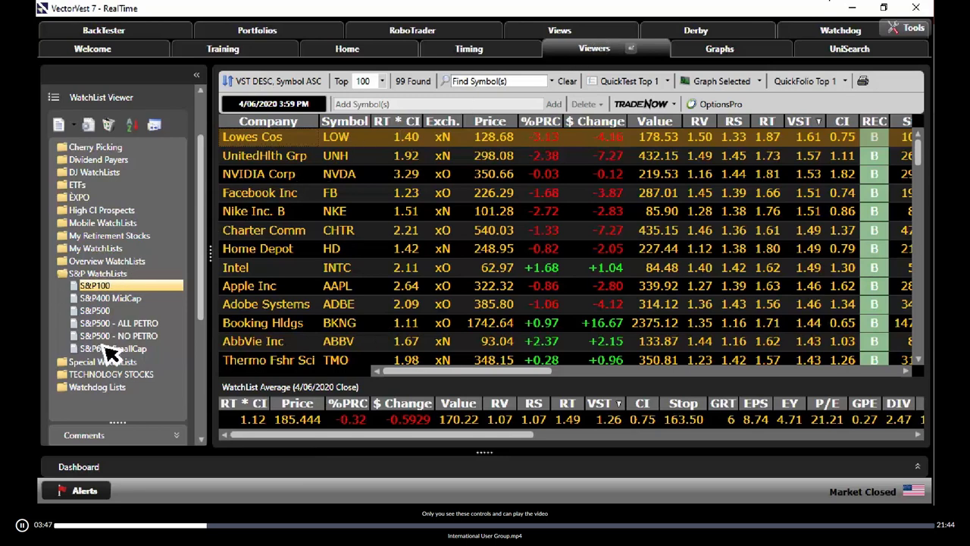
key(super)
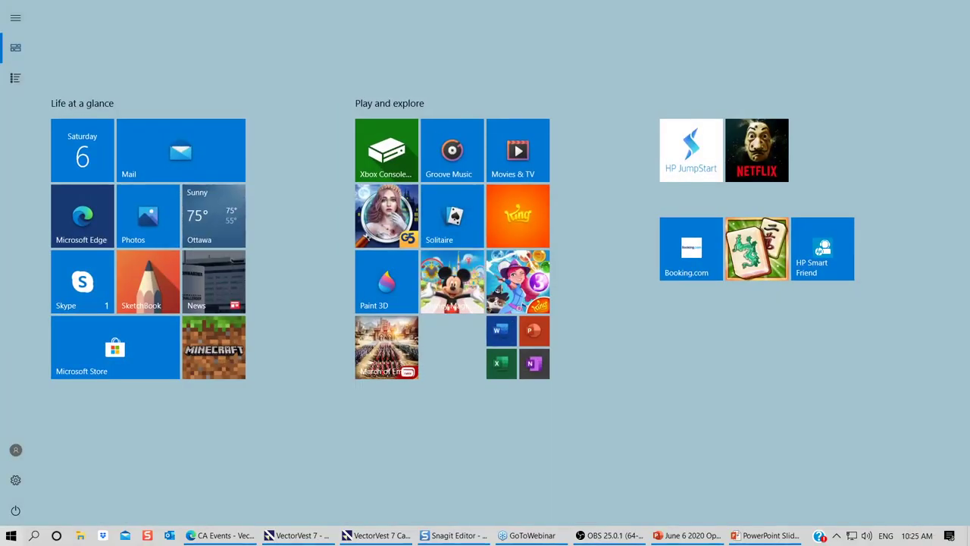
text(vol)
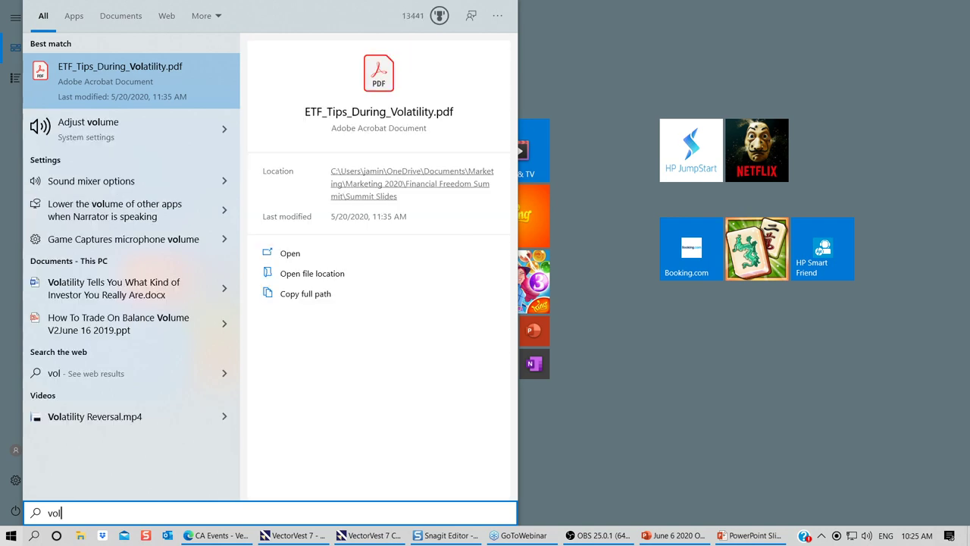
key(Escape)
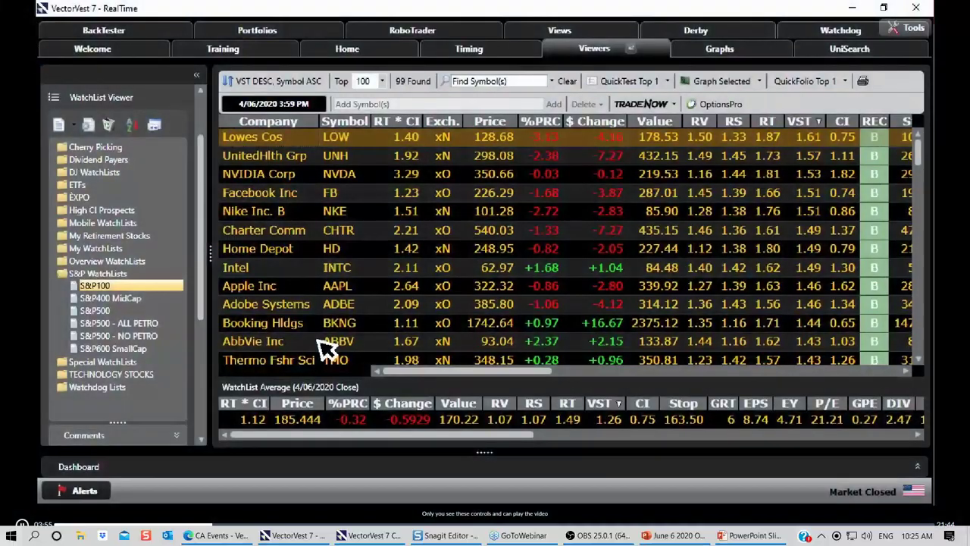
key(super)
text(voluem)
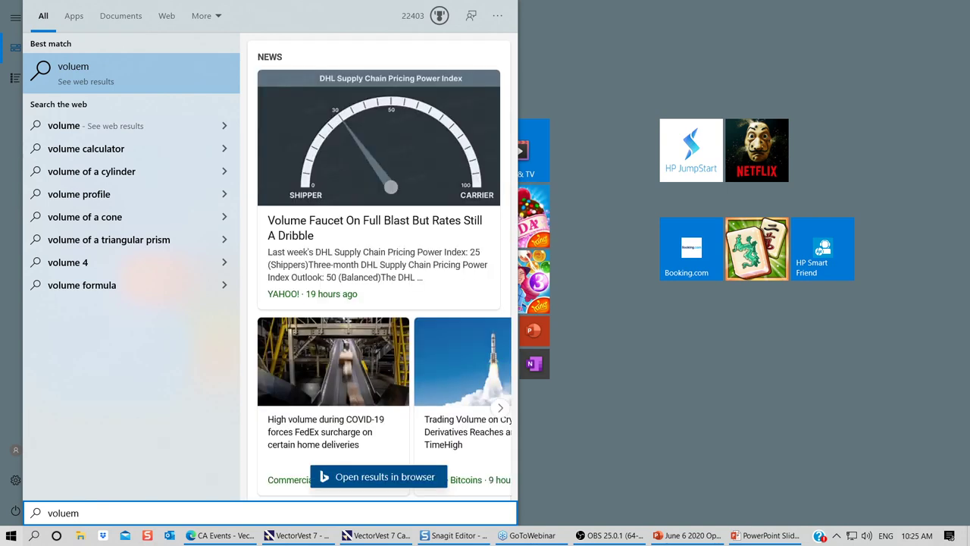
key(Escape)
Step: Search Windows for "volume"
key(super)
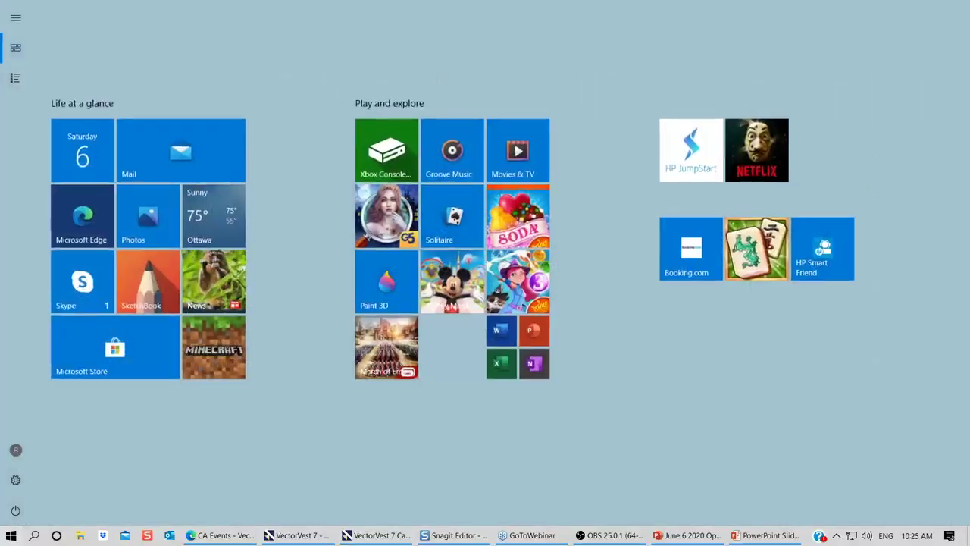
text(volume)
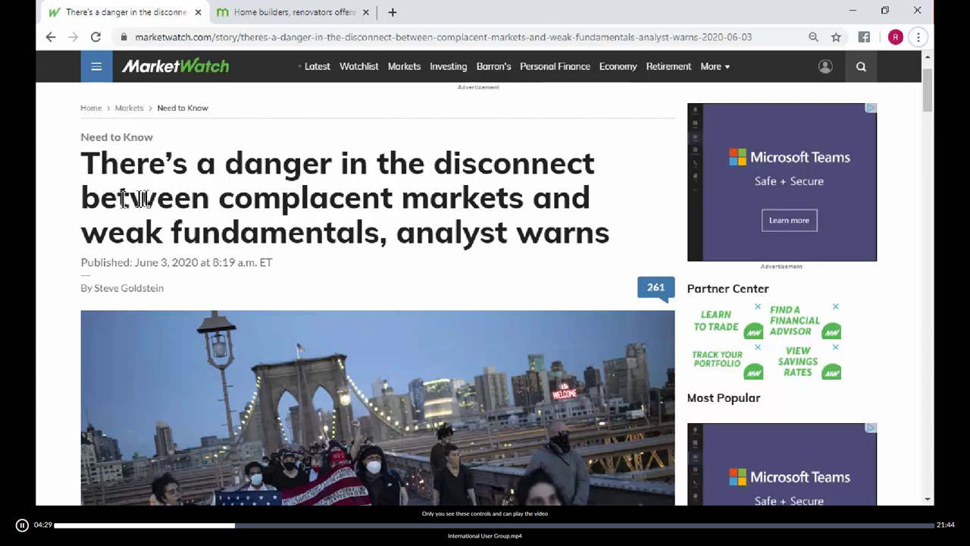
drag(121, 199, 604, 231)
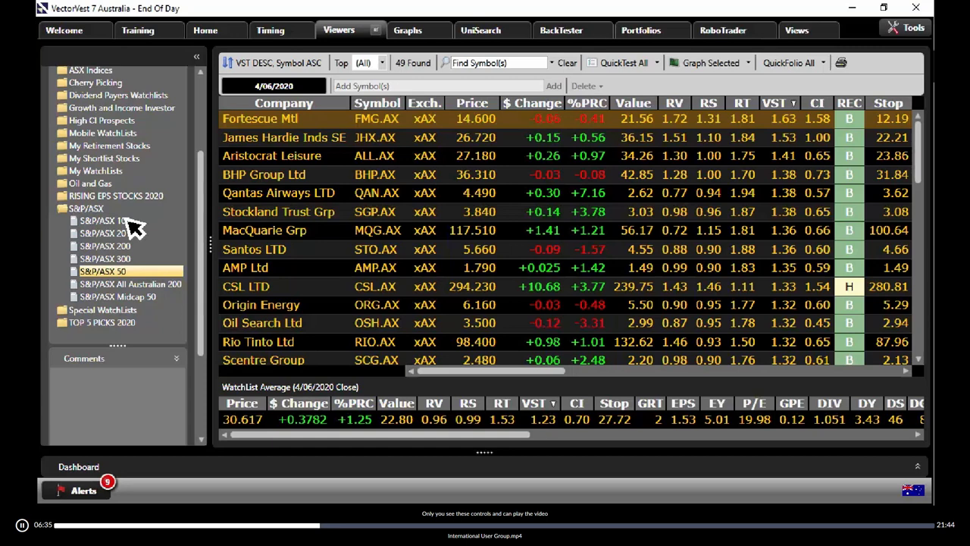
Step: Show the Market Timing graph from 26/02/2018 to 1/06/2020 and plot the Value parameter on the price chart
click(422, 33)
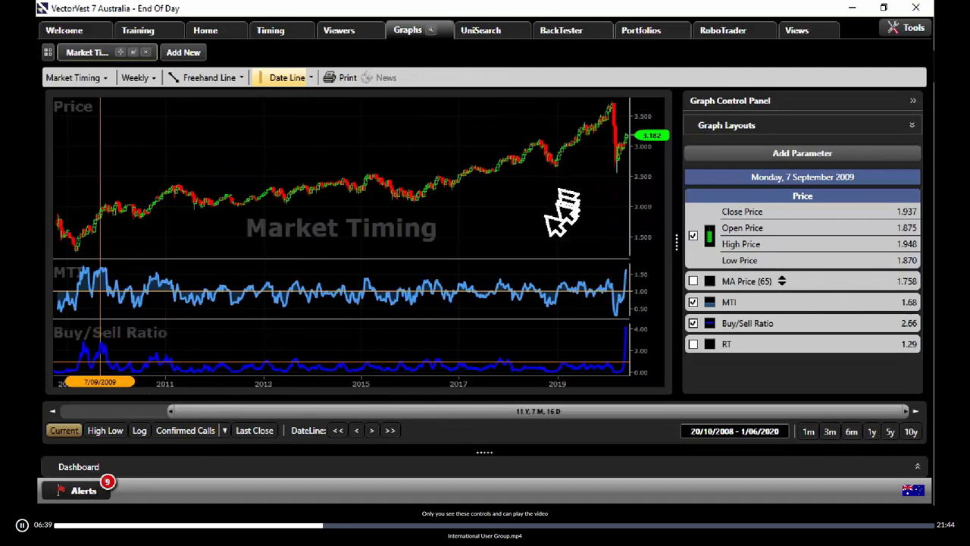
drag(520, 228, 697, 242)
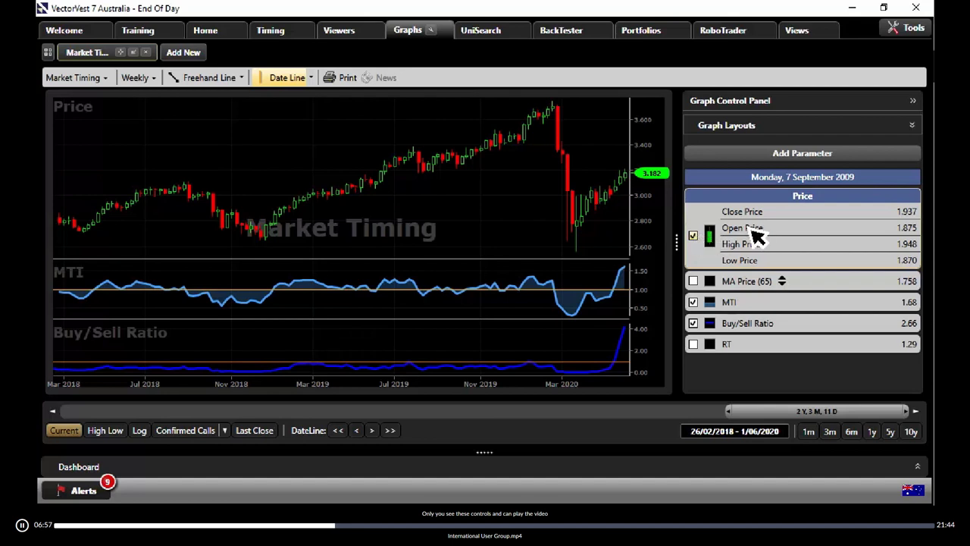
click(805, 156)
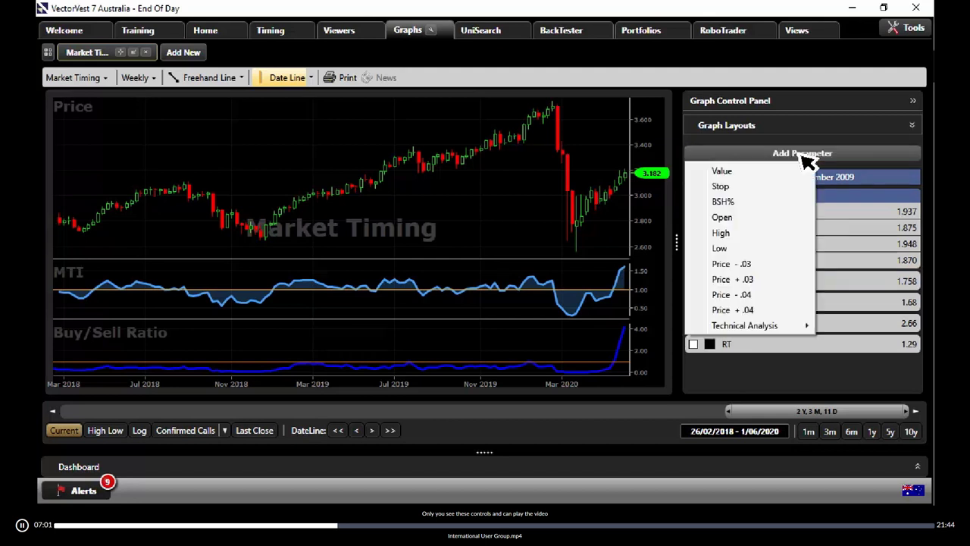
click(796, 173)
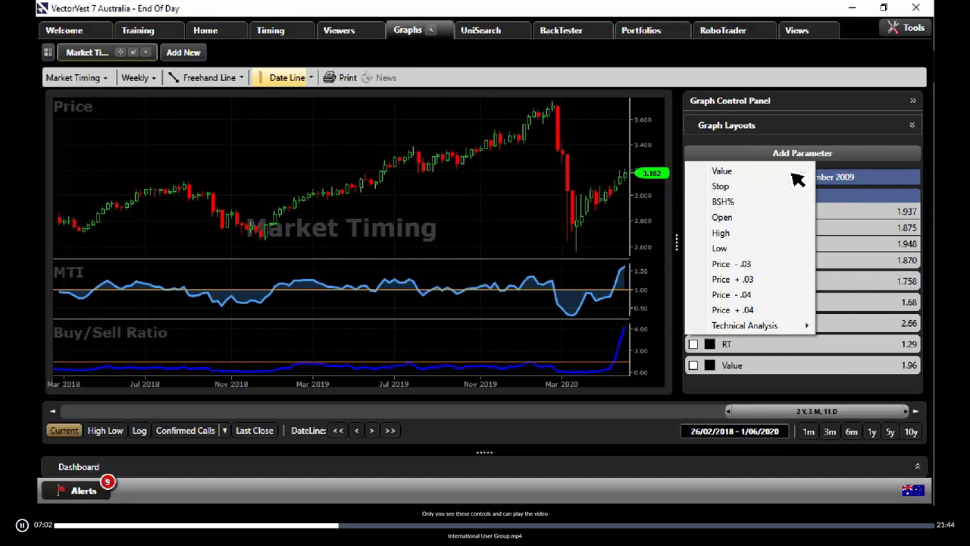
click(761, 371)
Step: Change the style of the Value line to a thicker line width
right_click(761, 371)
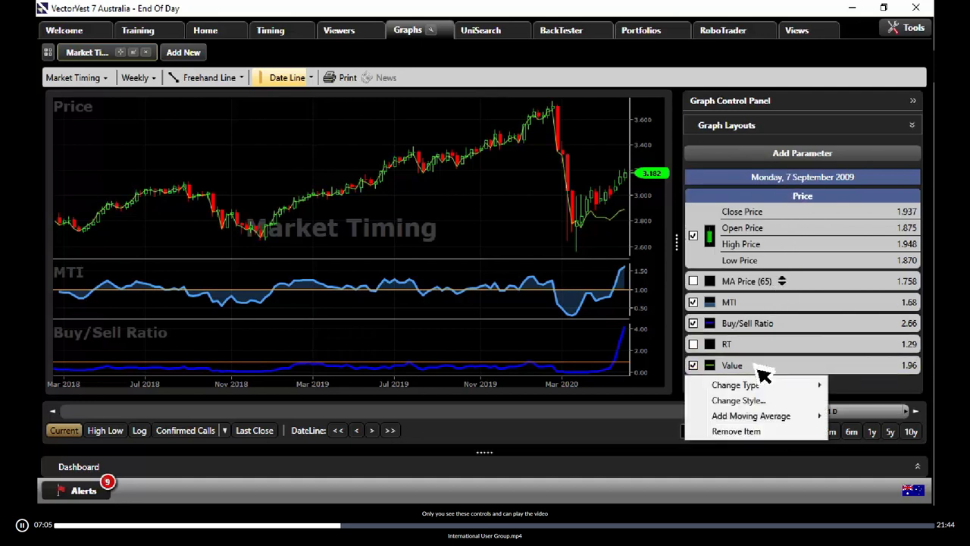
click(765, 402)
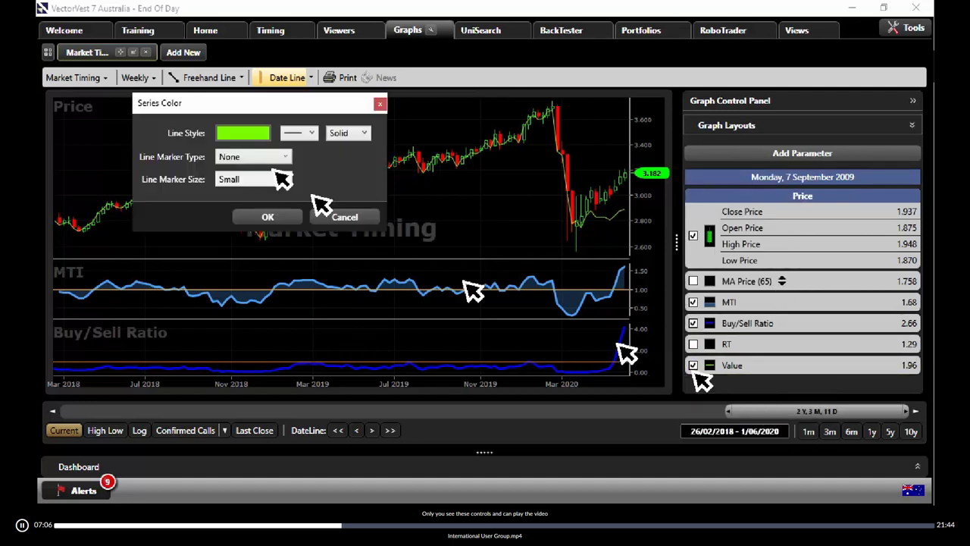
click(310, 133)
click(310, 188)
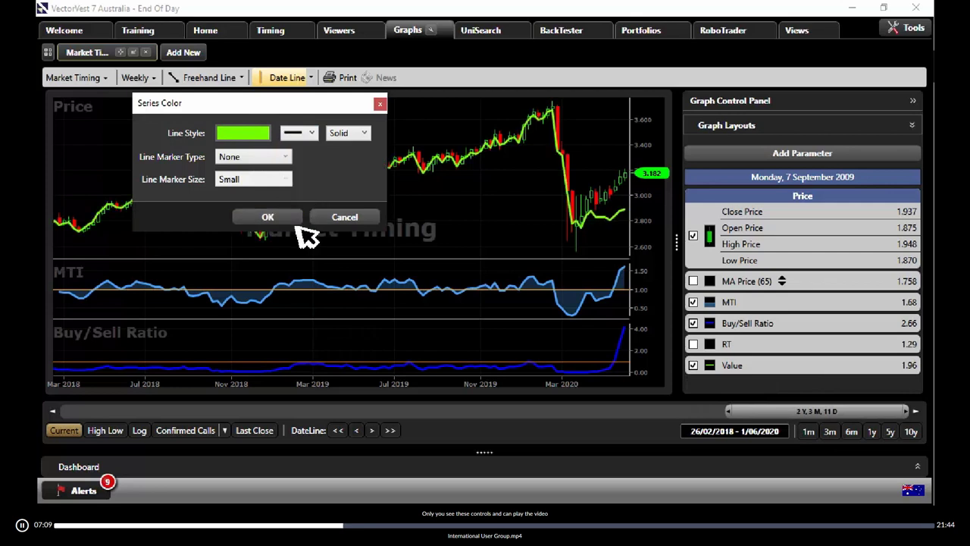
click(295, 220)
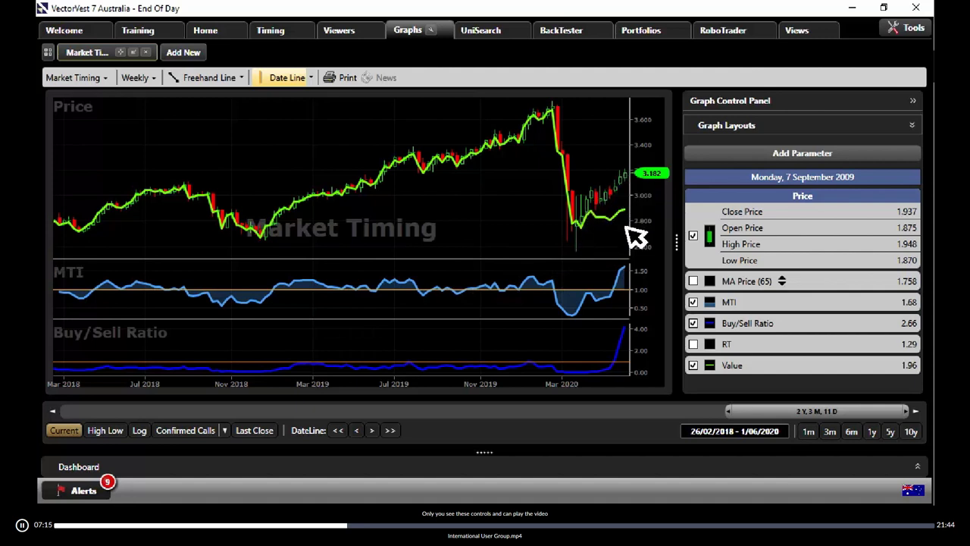
mouse_move(625, 220)
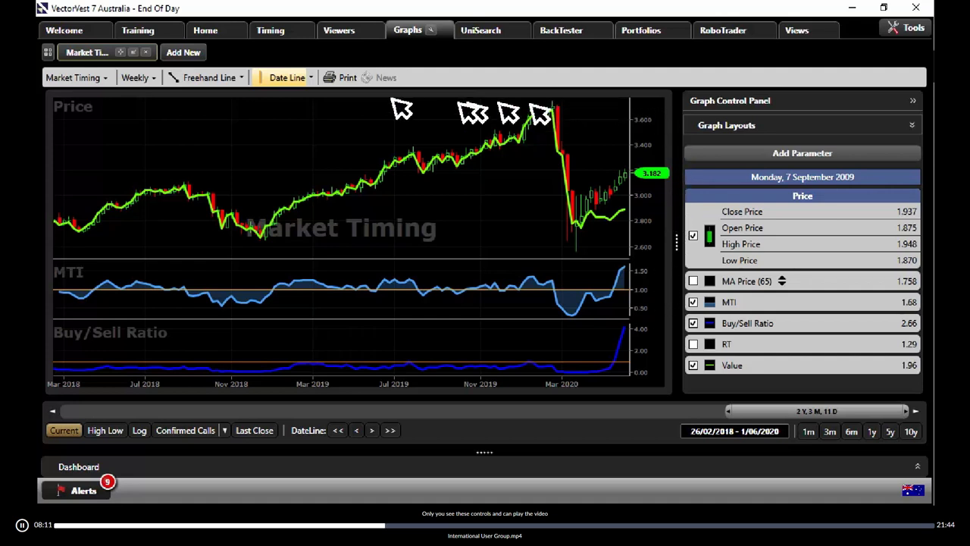
Step: Switch the graph to Market Climate and hide the AORD Earnings and T-Notes plots
click(114, 81)
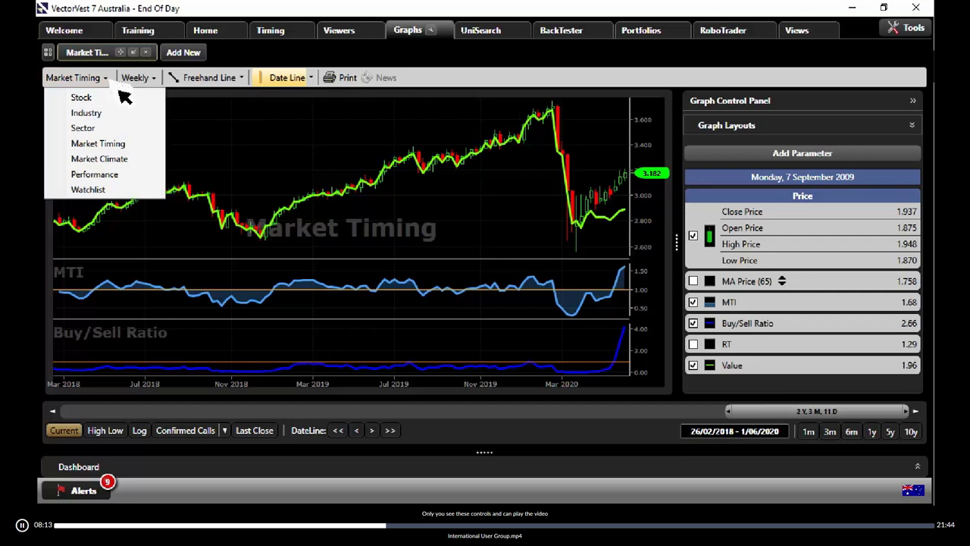
click(137, 161)
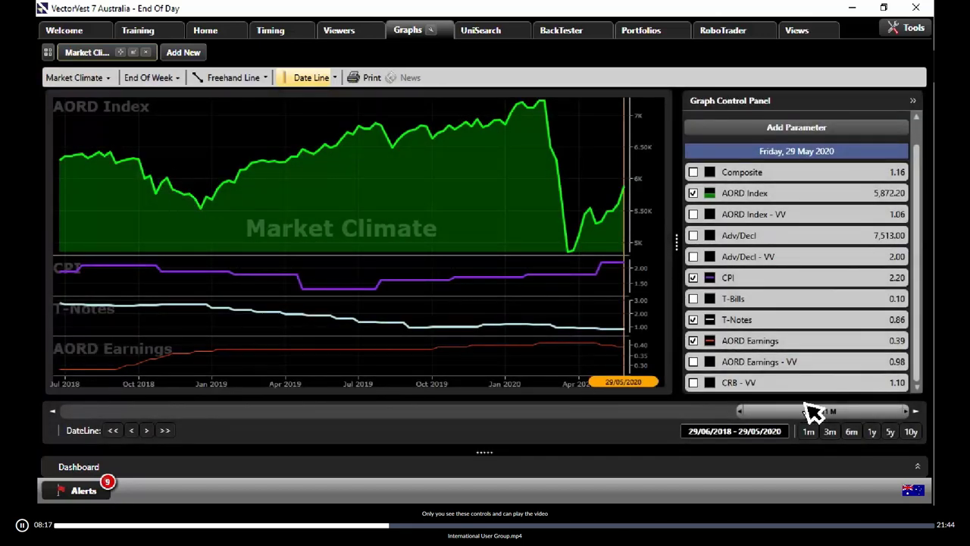
click(742, 341)
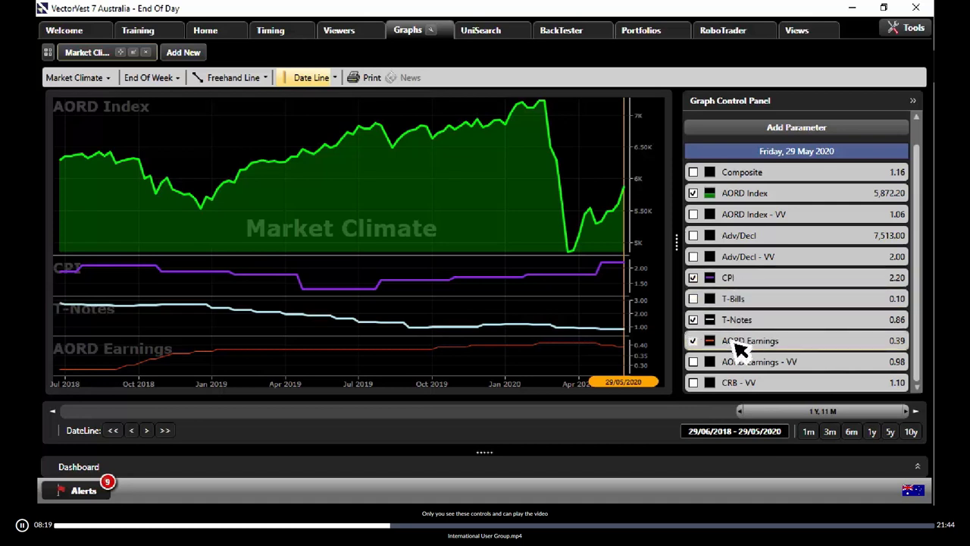
click(737, 320)
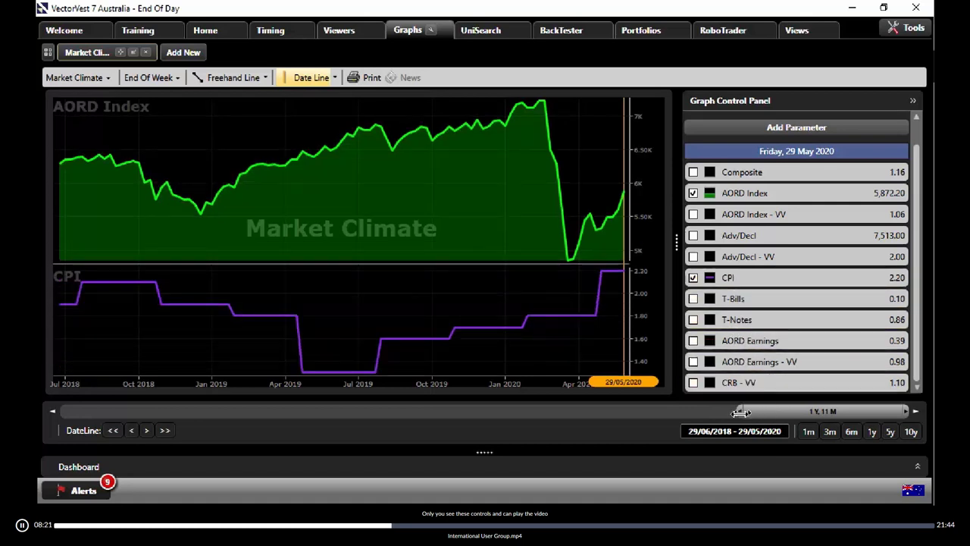
Step: Hide the AORD Index and extend the CPI graph's date range back to 4/01/2008
drag(740, 411, 523, 411)
click(747, 195)
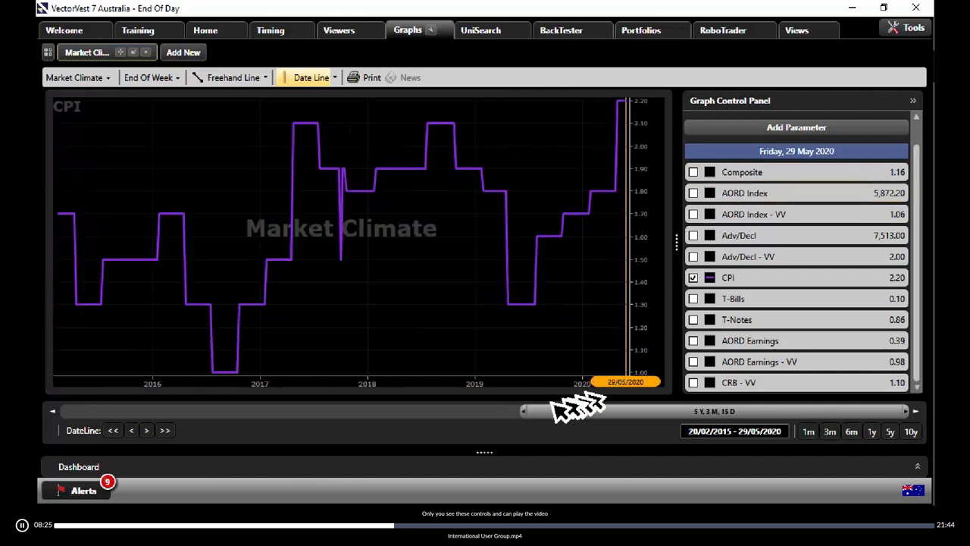
drag(522, 411, 64, 410)
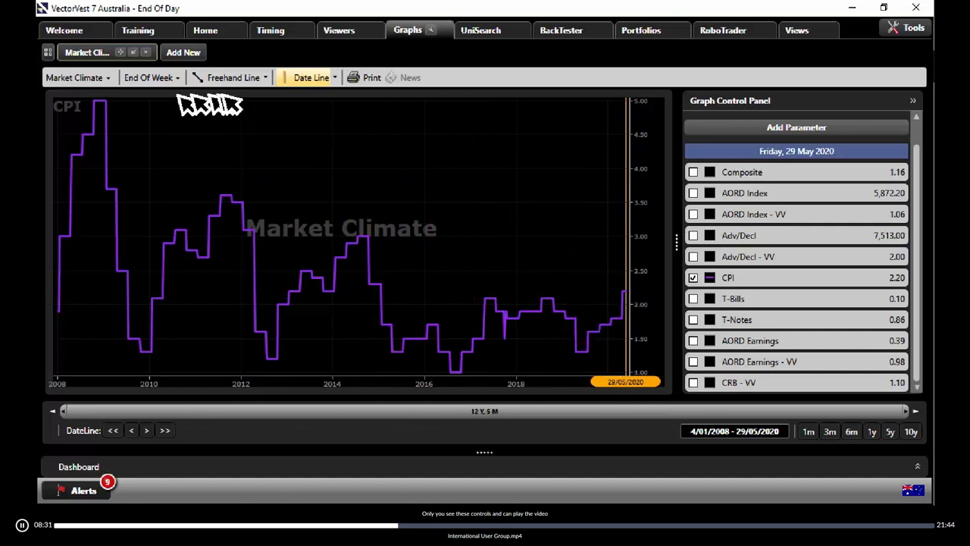
Step: Draw a freehand line along the CPI rise from about 2019 to 2020, and plot T-Notes, T-Bills and AORD Earnings below it
click(241, 78)
drag(565, 340, 623, 288)
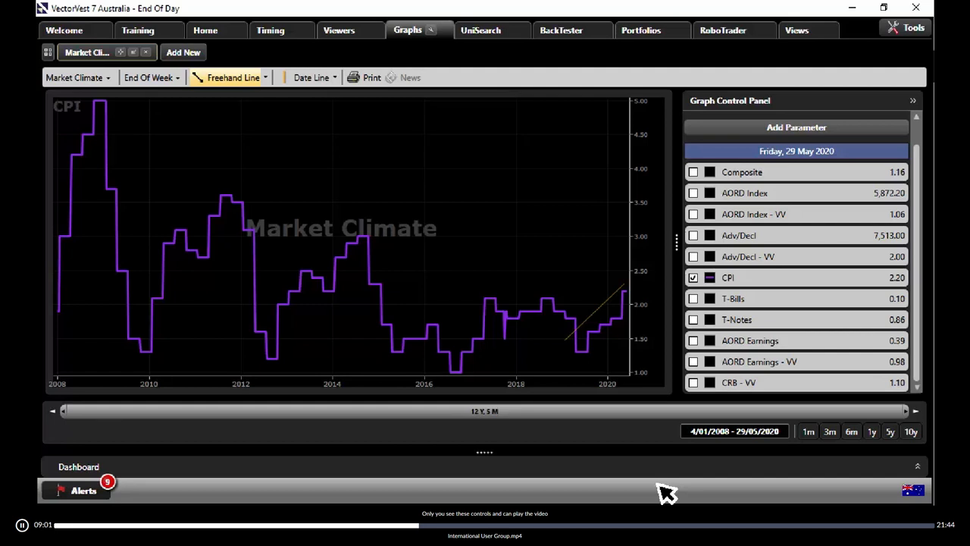
click(750, 321)
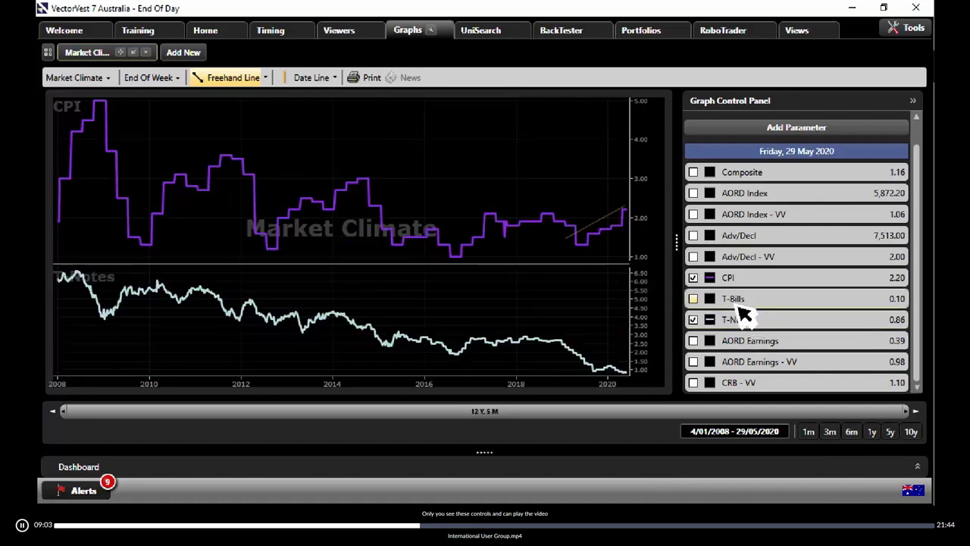
click(741, 301)
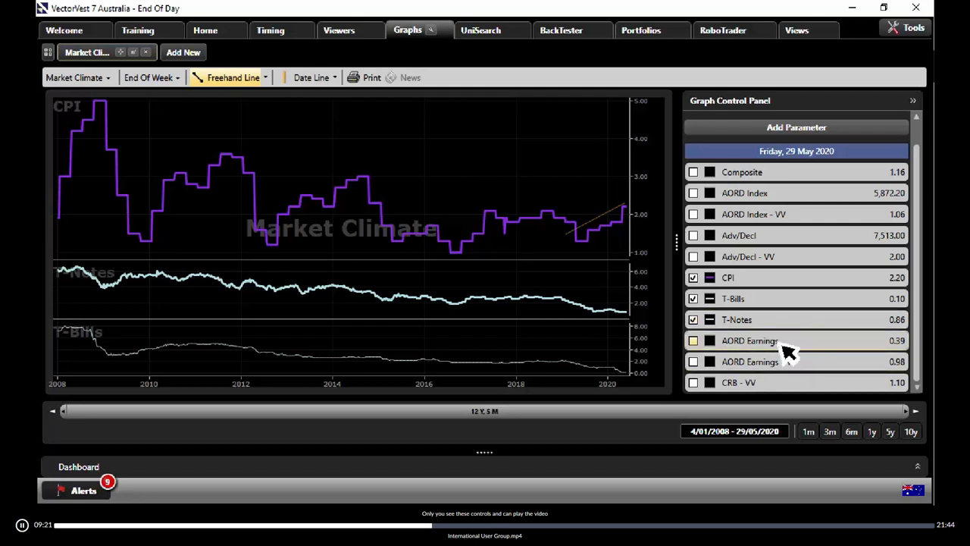
click(787, 349)
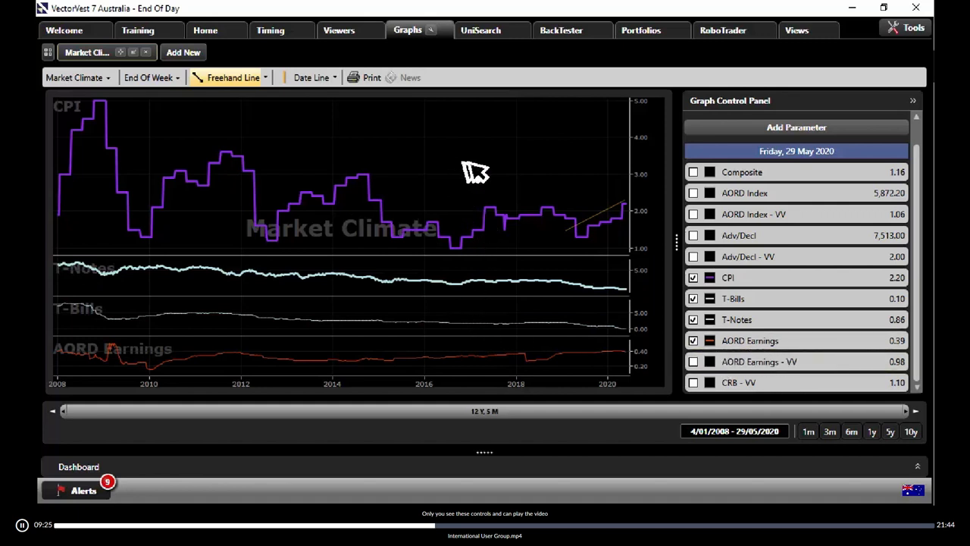
drag(463, 160, 814, 180)
click(537, 184)
right_click(537, 184)
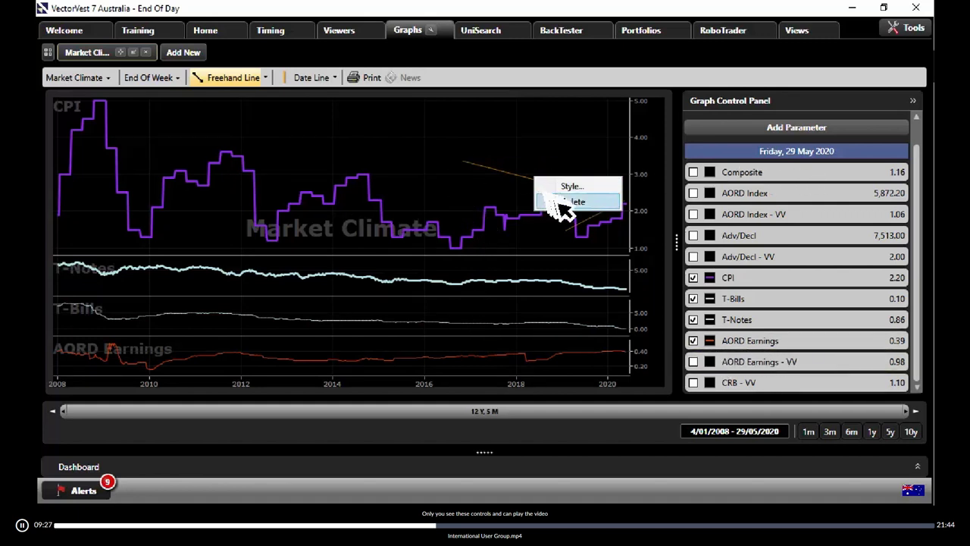
click(573, 203)
Step: Activate the Date Line tool and narrow the Market Climate graph to 11/10/2019 – 29/05/2020
click(313, 78)
click(507, 251)
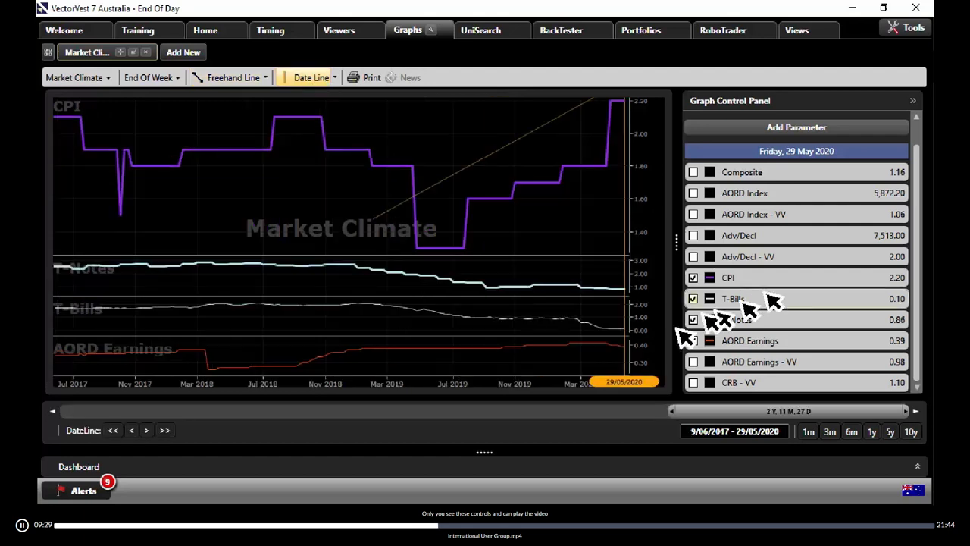
click(502, 167)
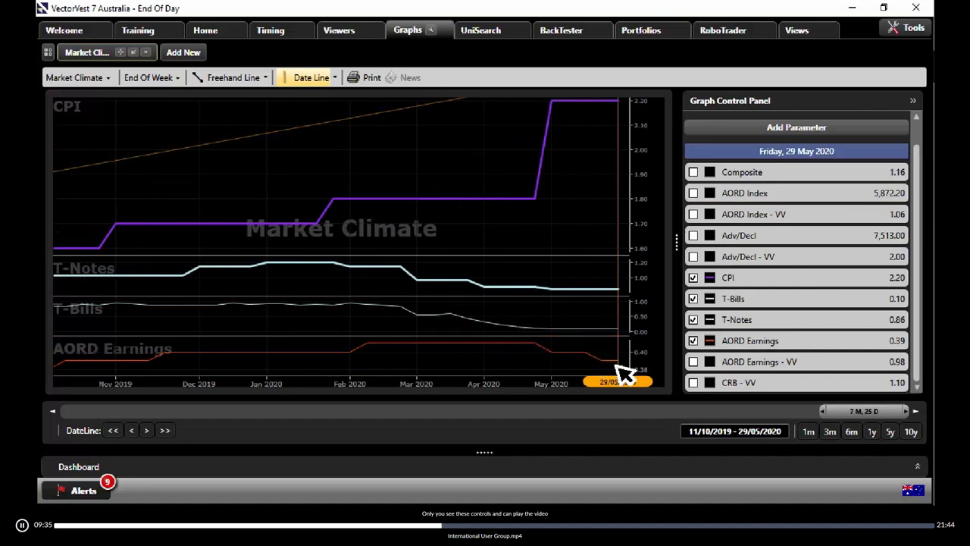
Step: Open the S&P/ASX 200 watchlist and show its WatchList average graph in a maximized window
click(341, 33)
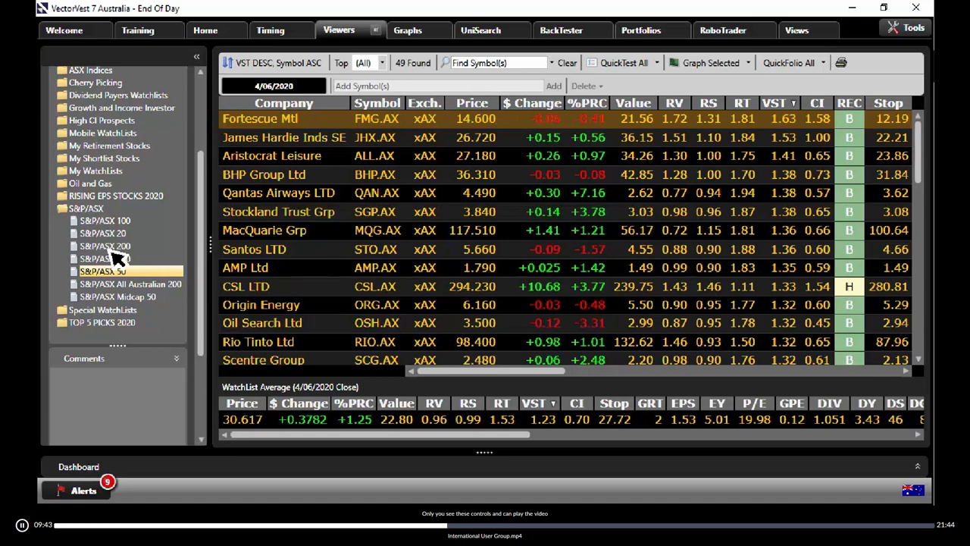
click(110, 247)
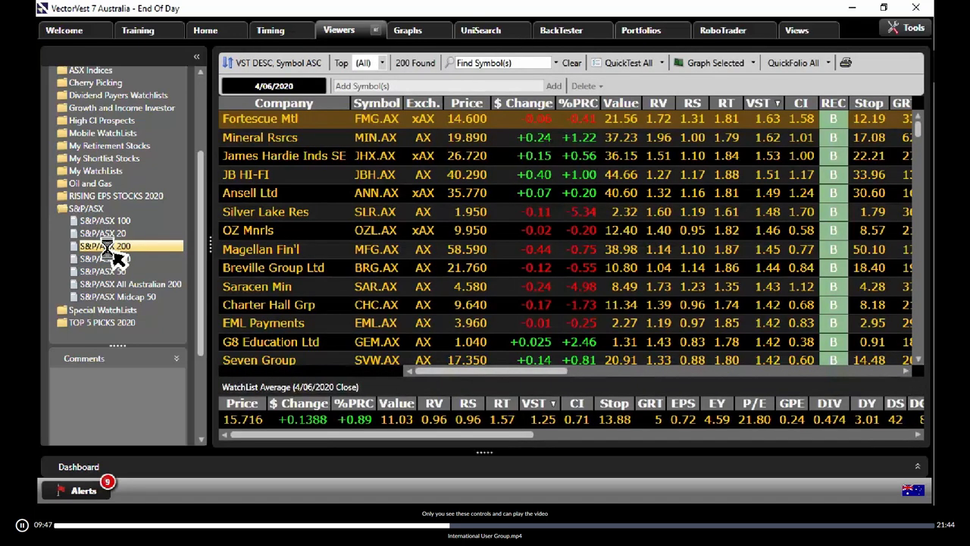
right_click(413, 421)
click(440, 443)
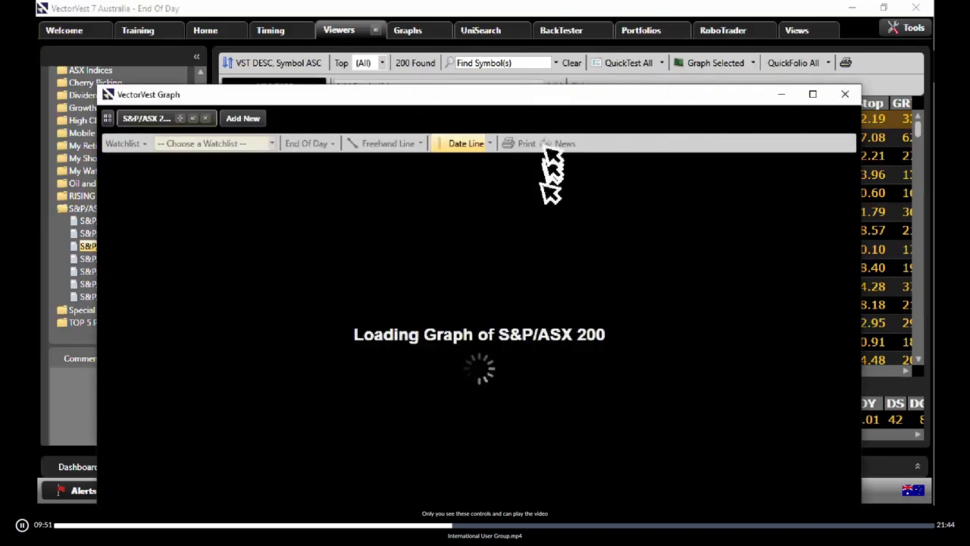
drag(552, 95, 556, 6)
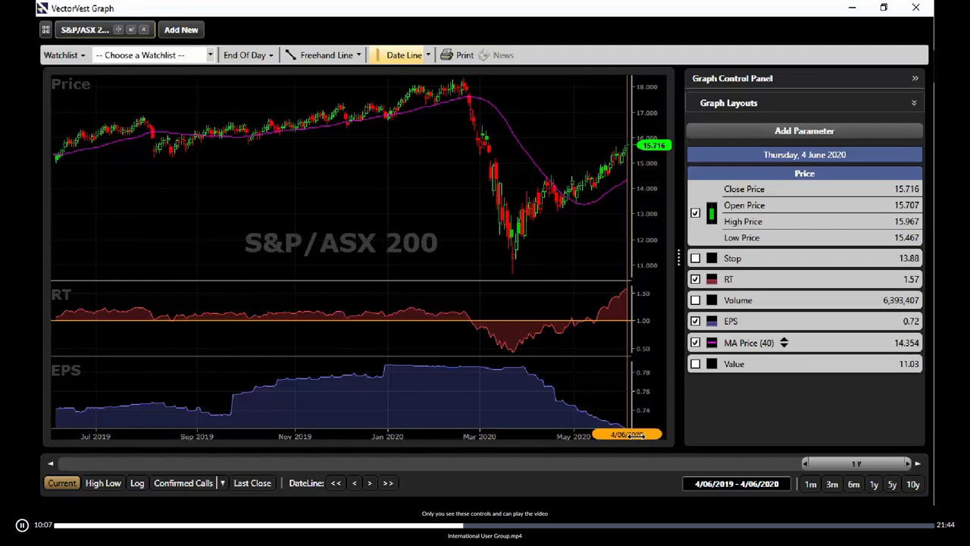
Step: Switch to the browser and read the Domain article on the $25,000 grants for home builders and renovators
key(alt+Tab)
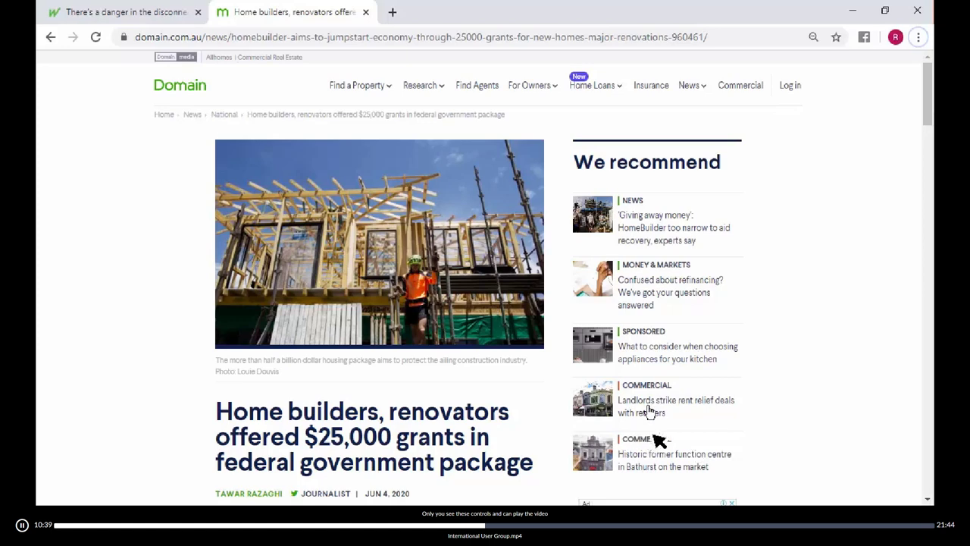
scroll(635, 369, down, 3)
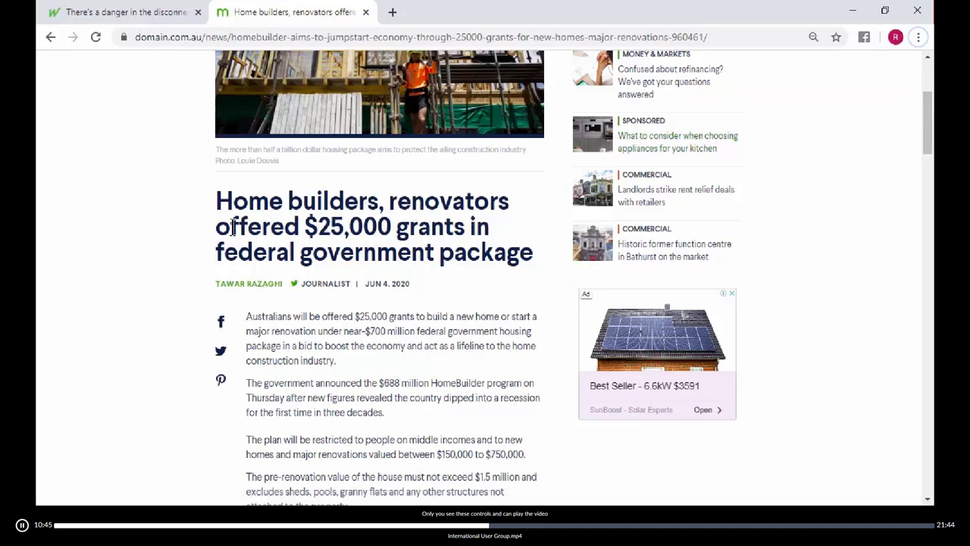
drag(230, 225, 402, 222)
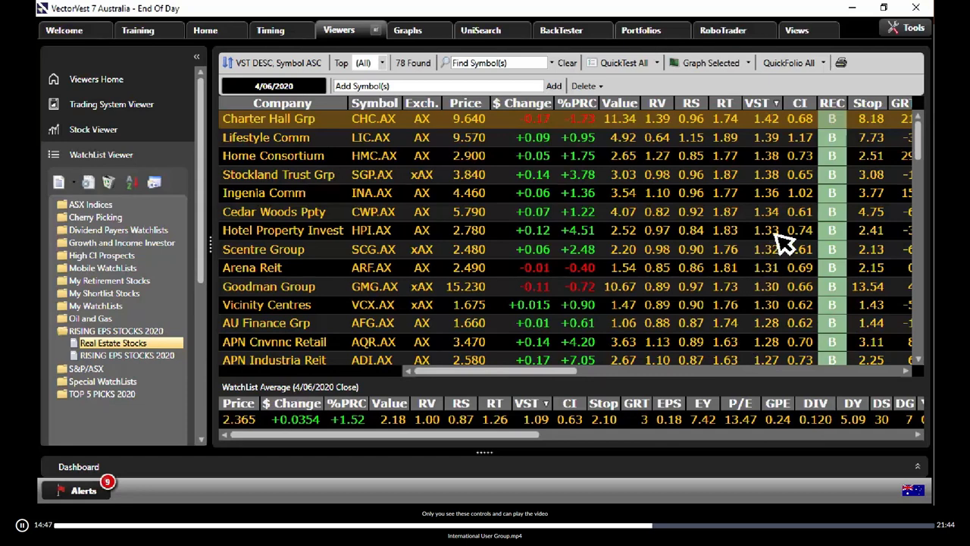
Step: Sort the Real Estate Stocks watchlist by RT in descending order and select the CAQ Hldng row near its end
click(733, 106)
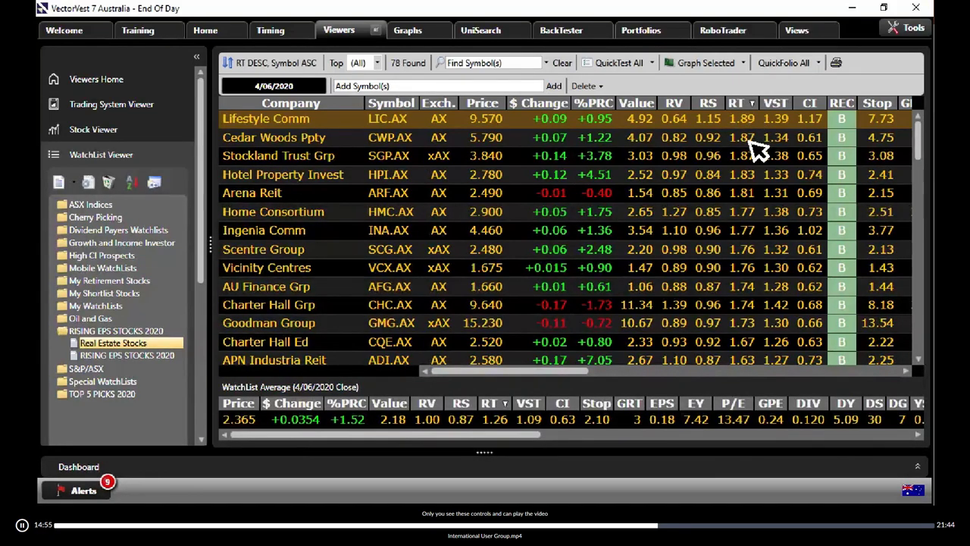
scroll(758, 149, down, 15)
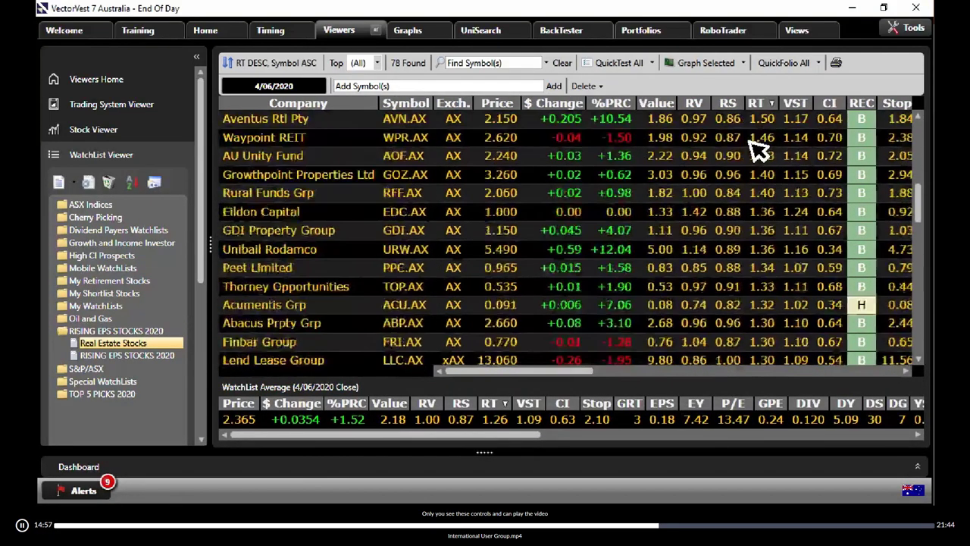
scroll(754, 144, down, 7)
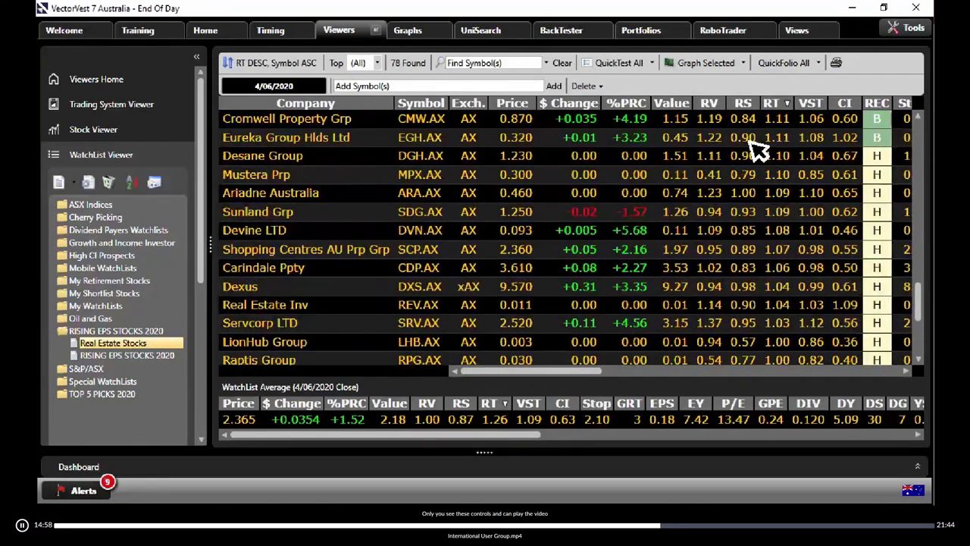
scroll(758, 149, down, 3)
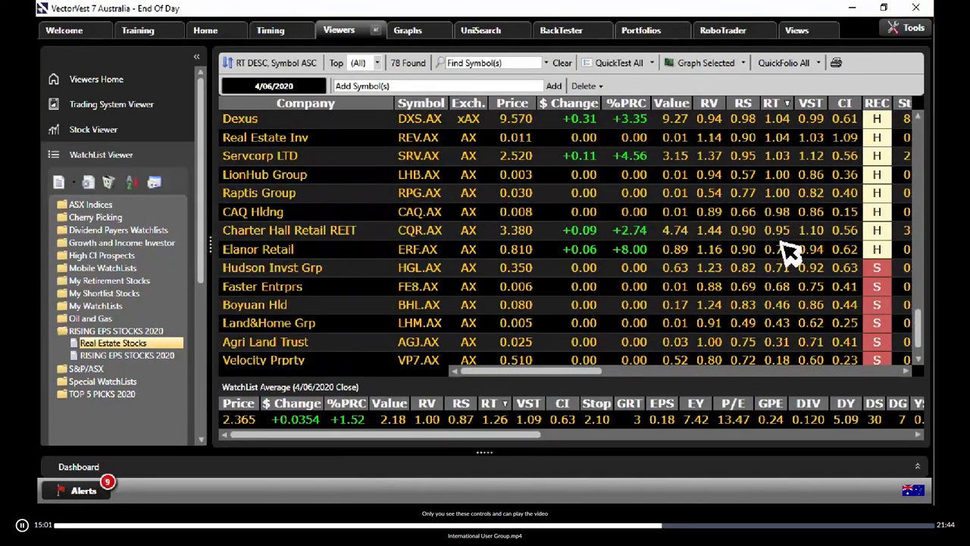
click(790, 214)
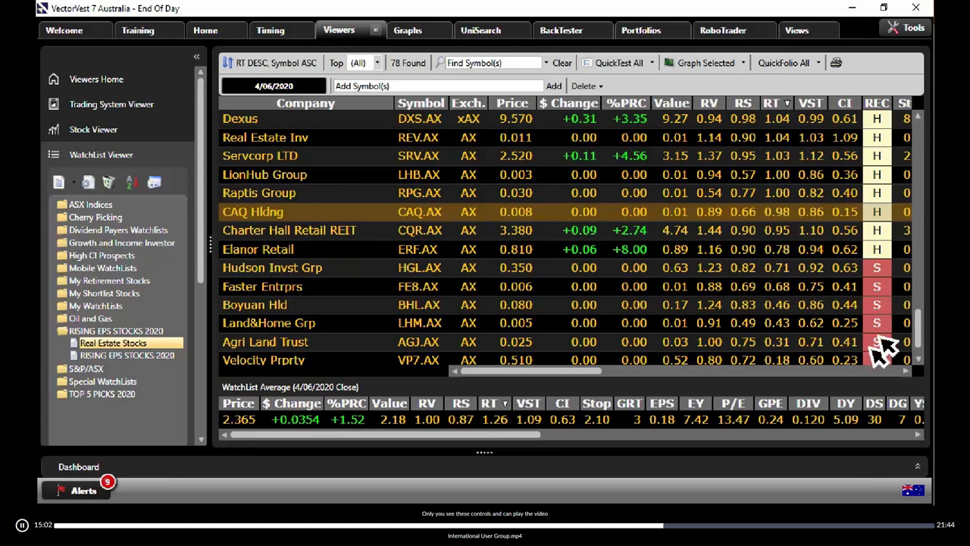
Step: Delete the stocks from CAQ Hldng down to Victory Office from the Real Estate Stocks watchlist
key(shift+Down)
key(shift+Down)
key(shift+Down)
key(shift+Down)
key(shift+Down)
key(shift+Down)
key(shift+Down)
key(shift+Down)
key(shift+Down)
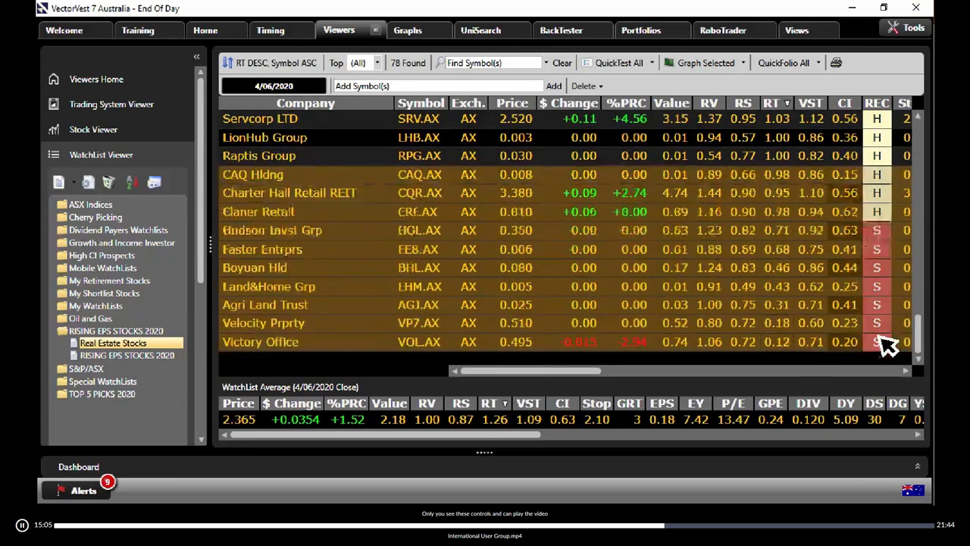
click(583, 86)
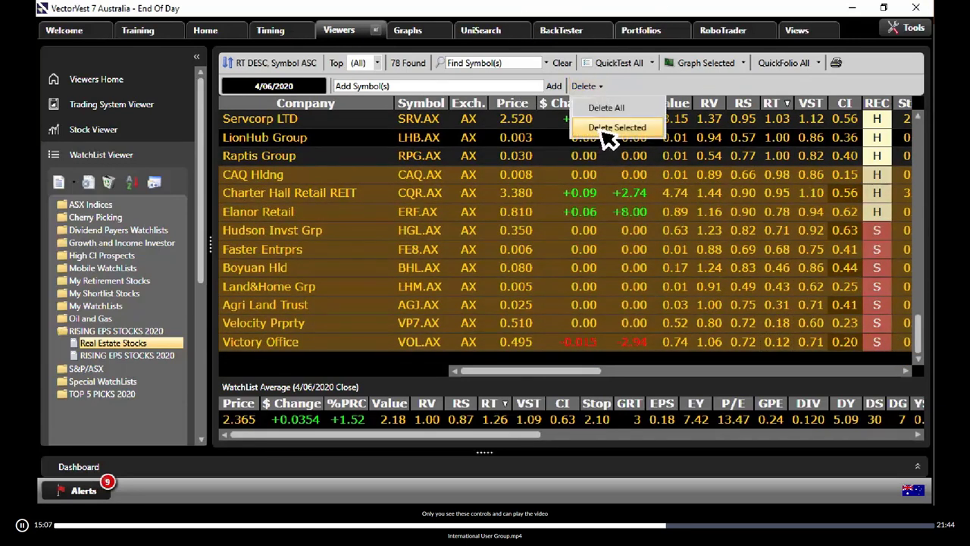
click(606, 129)
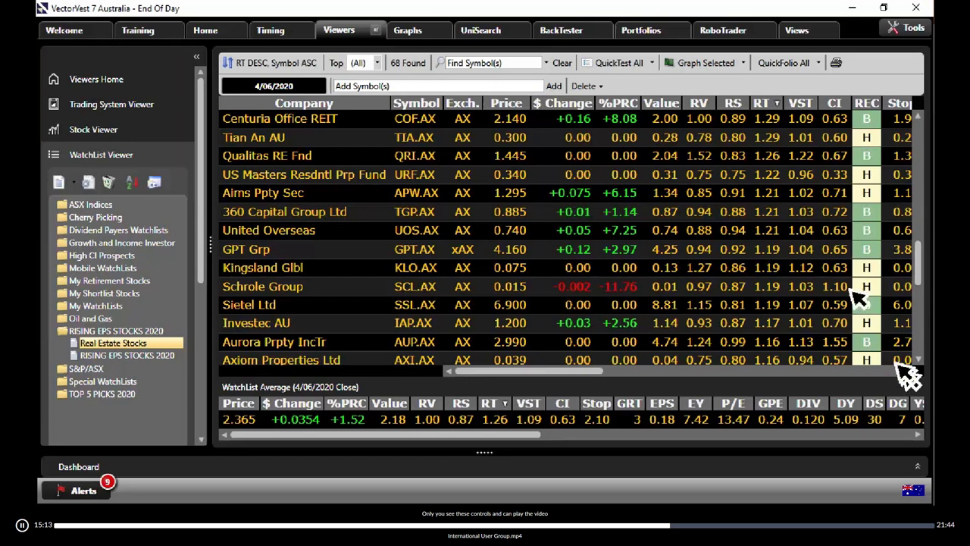
Step: Sort the watchlist by RS in descending order and delete the stocks from Servcorp LTD down to LionHub Group
click(732, 105)
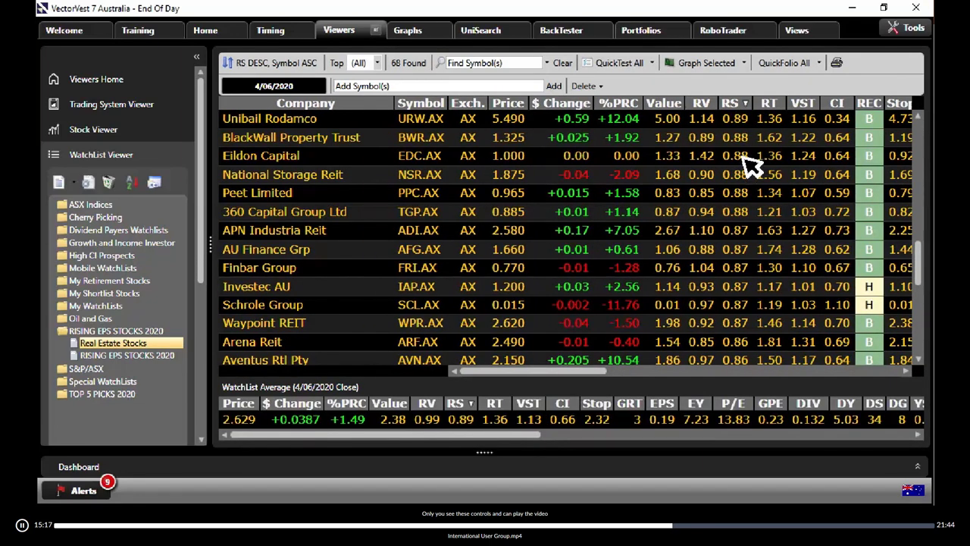
scroll(750, 165, up, 10)
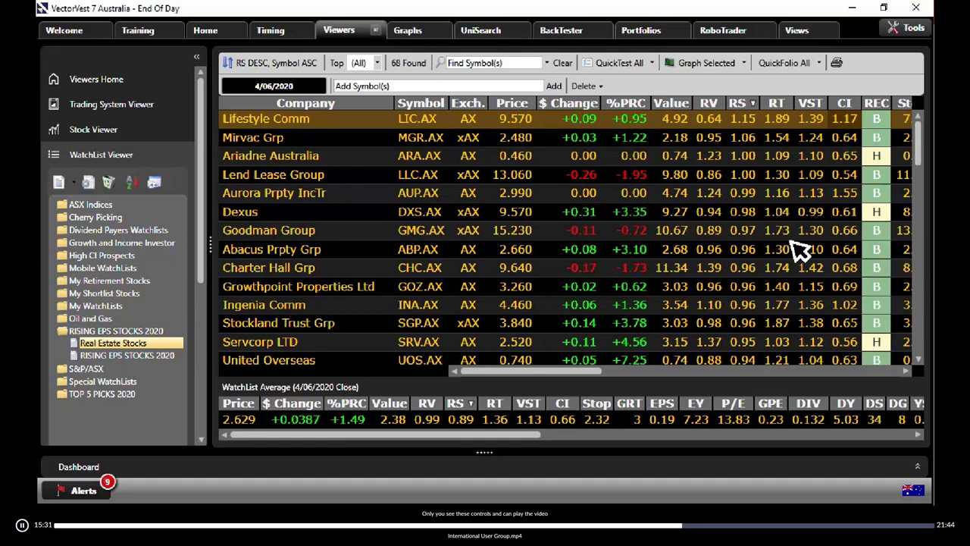
scroll(796, 249, down, 2)
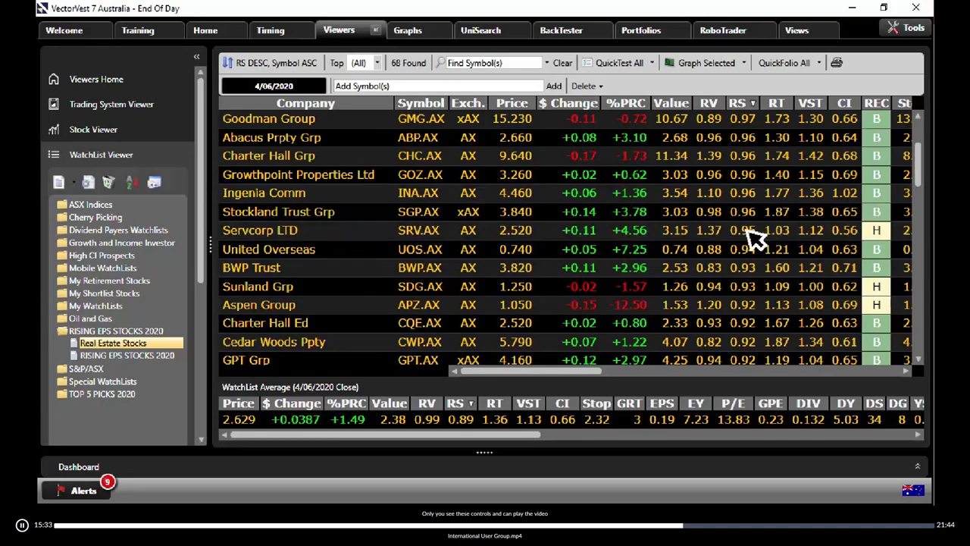
click(760, 235)
scroll(743, 303, down, 14)
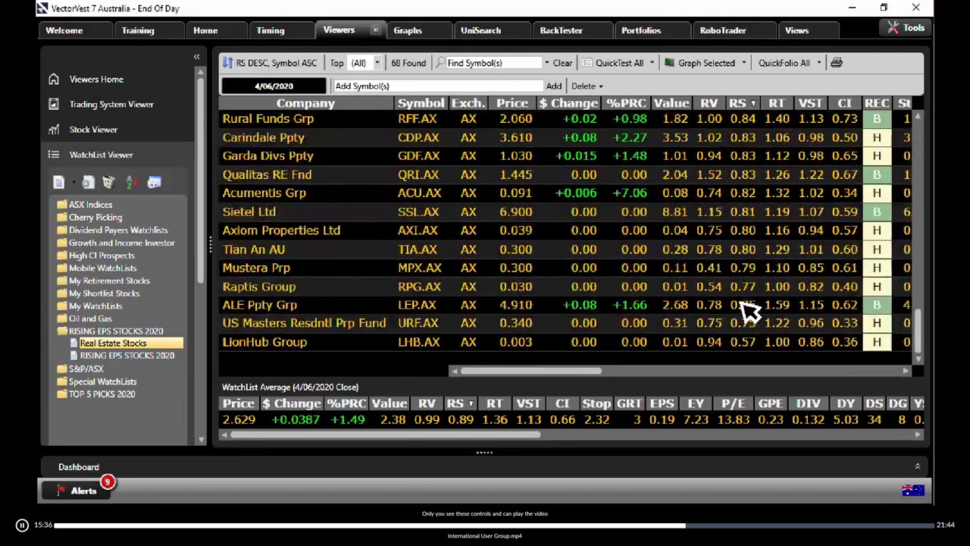
shift+click(743, 342)
click(588, 86)
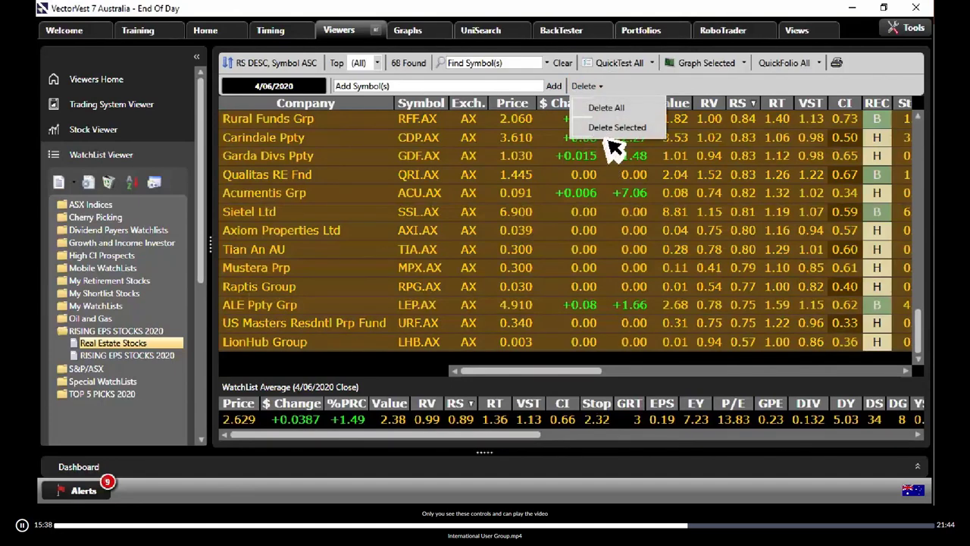
click(632, 126)
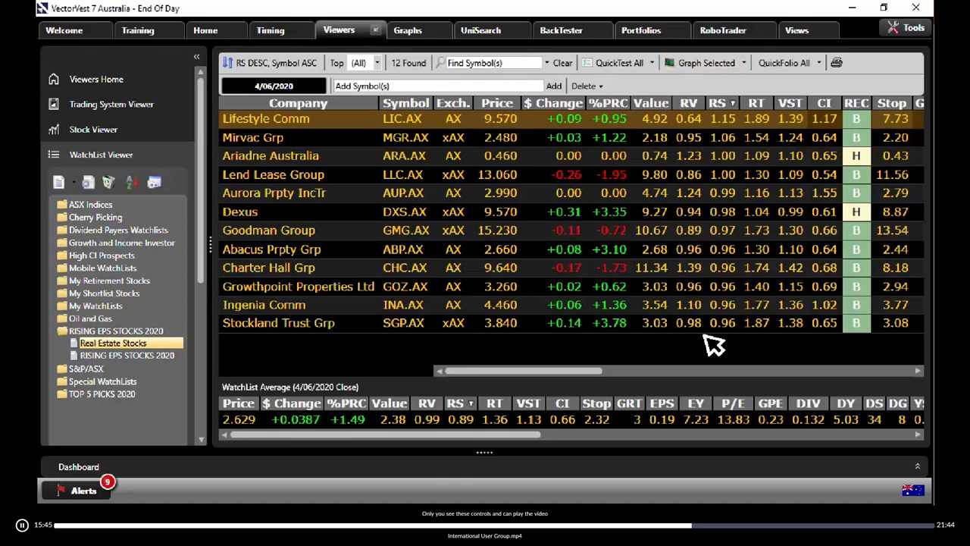
Step: Sort the remaining stocks by GRT in descending order and delete those from Stockland Trust Grp down to Abacus Prpty Grp
click(918, 371)
click(917, 370)
click(918, 371)
click(918, 370)
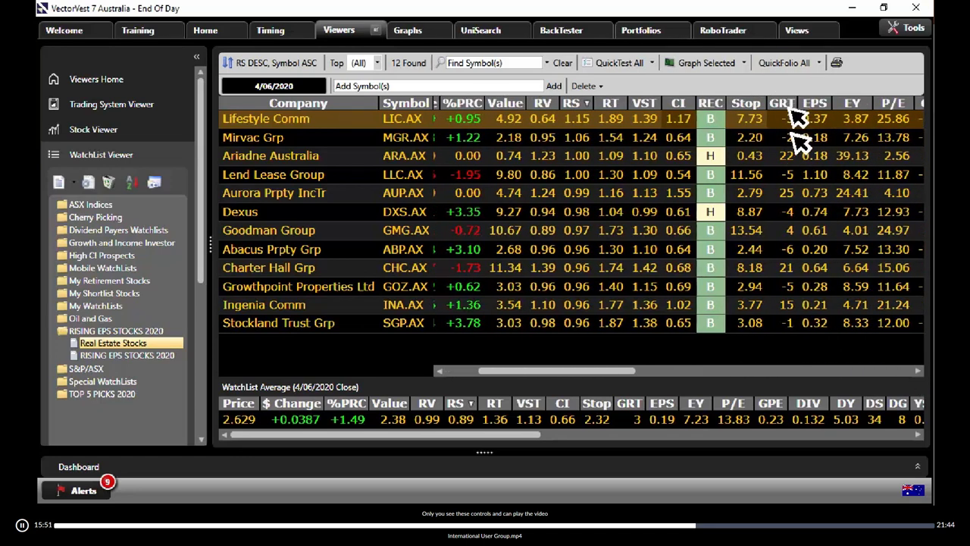
click(793, 110)
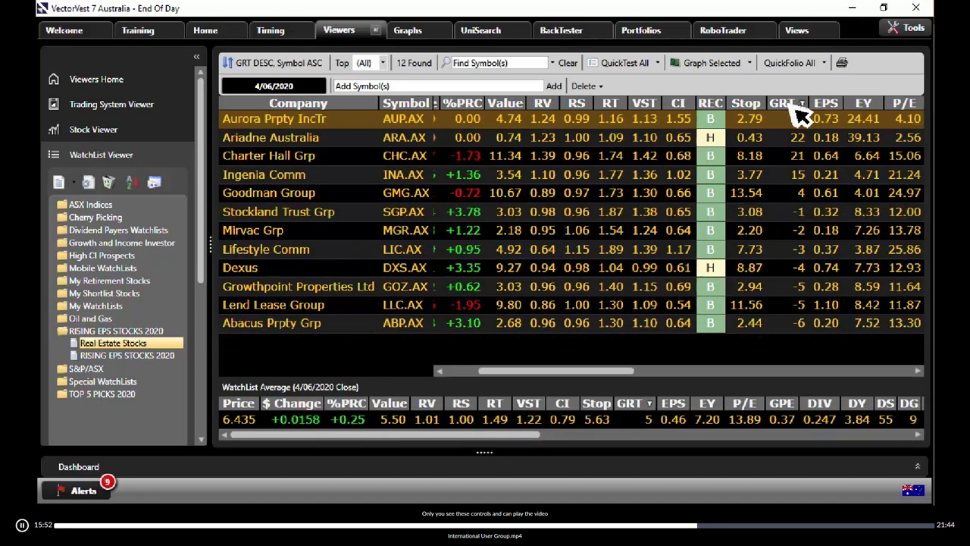
click(804, 214)
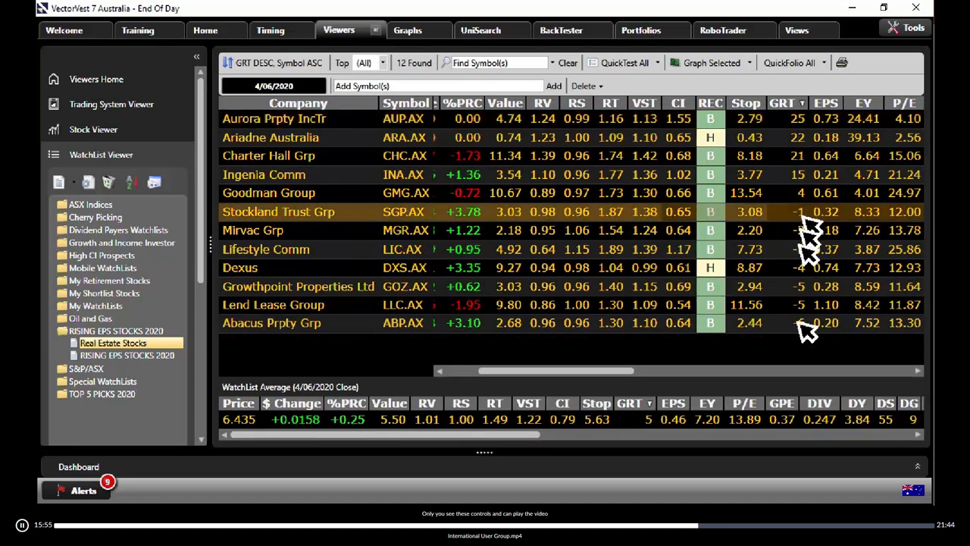
shift+click(799, 326)
click(586, 85)
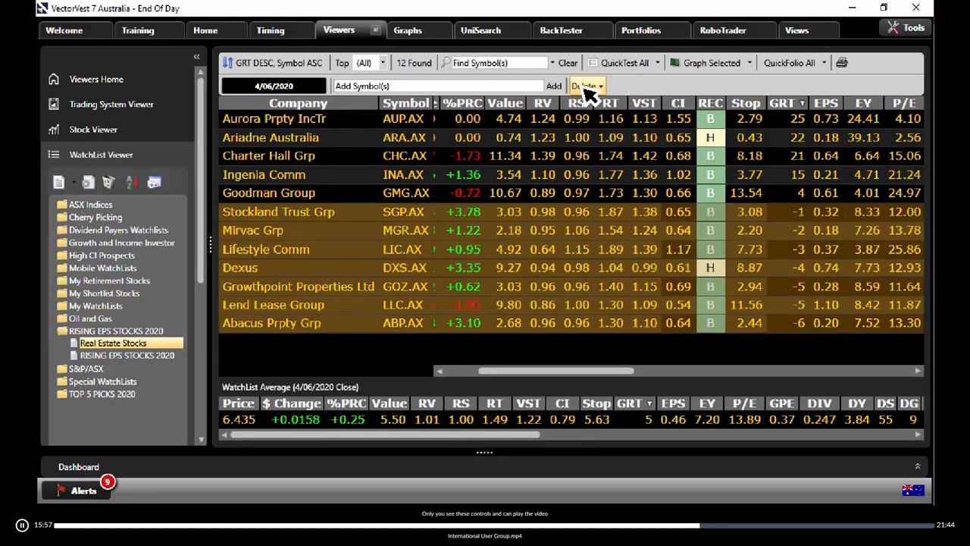
click(606, 128)
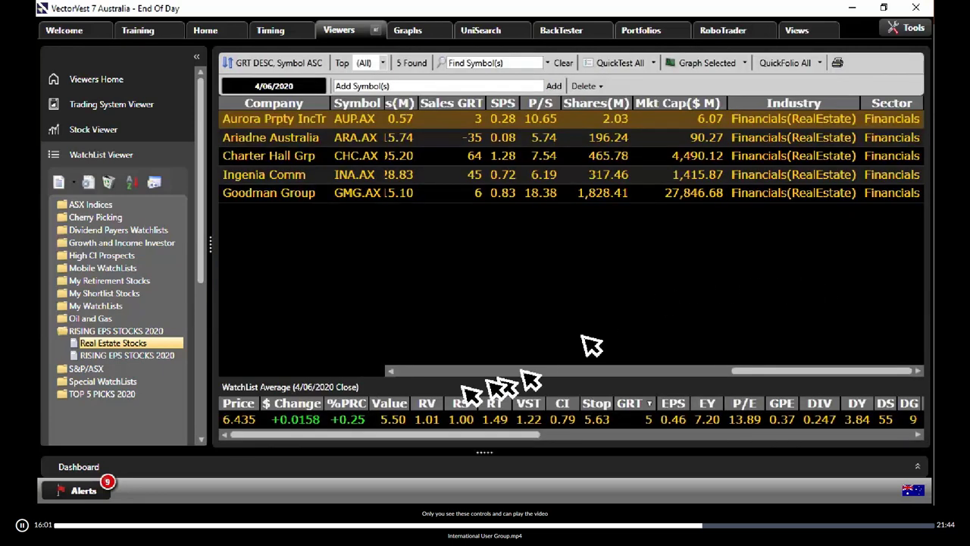
Step: Show the WatchList average graph of the shortened Real Estate Stocks list in a maximized window
click(422, 371)
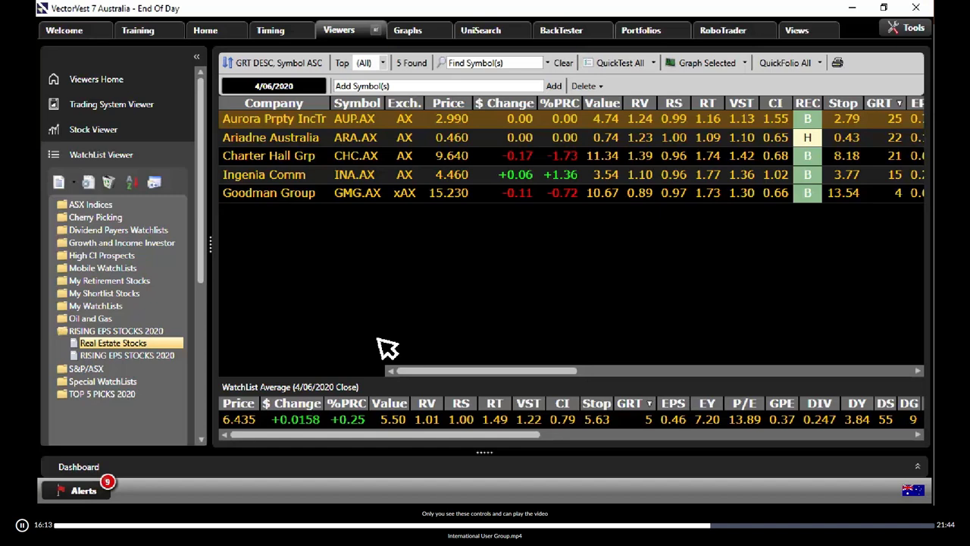
right_click(401, 421)
click(449, 445)
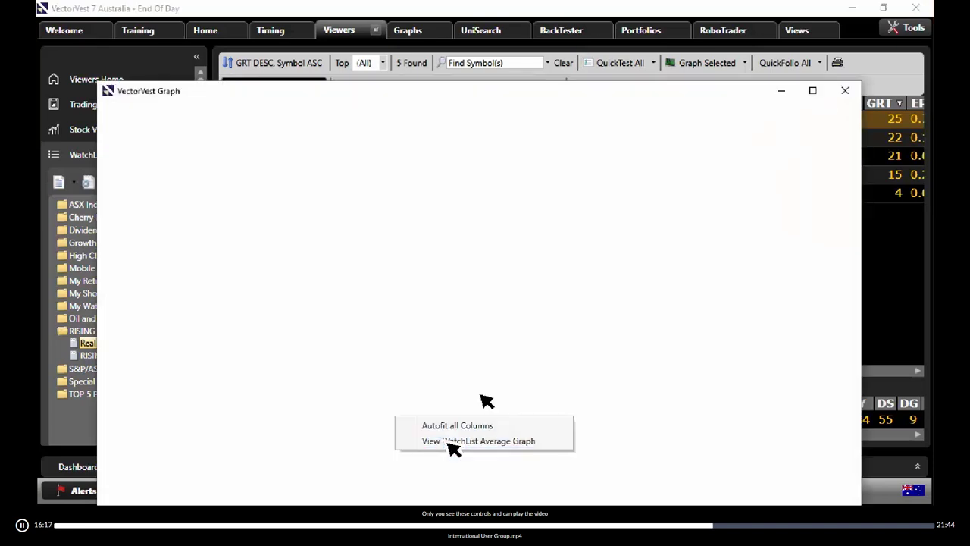
drag(526, 98, 524, 11)
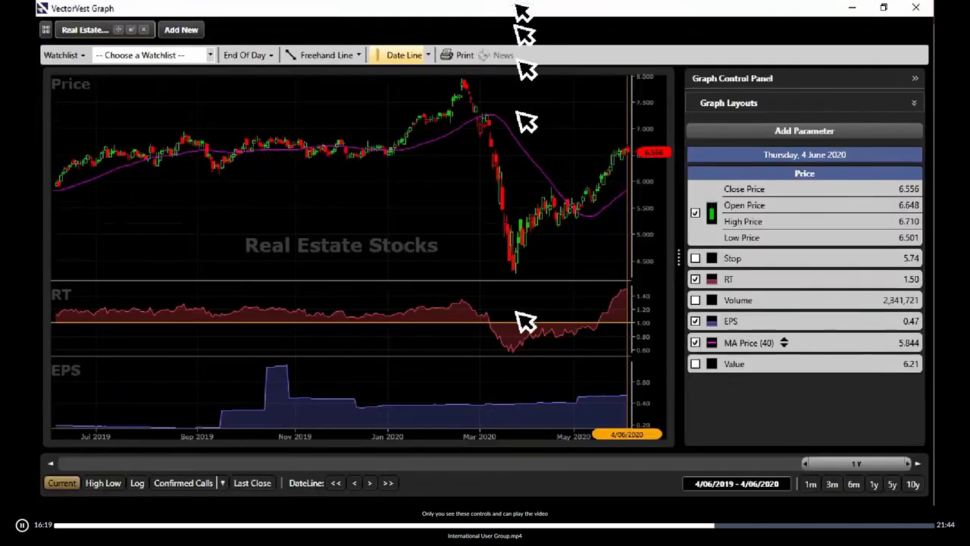
Step: Narrow the graph to 3/02/2020 – 4/06/2020 and inspect 20/05/2020 with the Value line briefly shown
drag(432, 420, 689, 412)
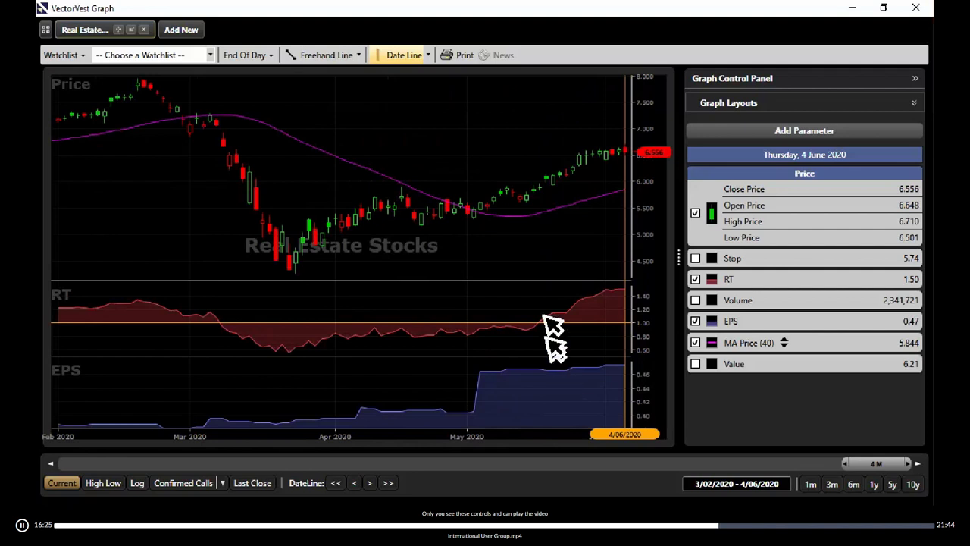
click(552, 328)
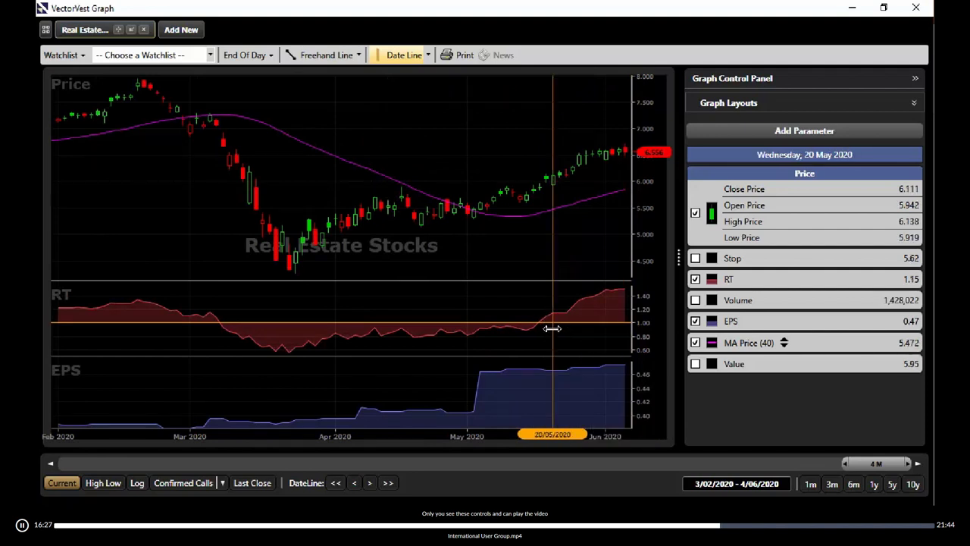
click(701, 364)
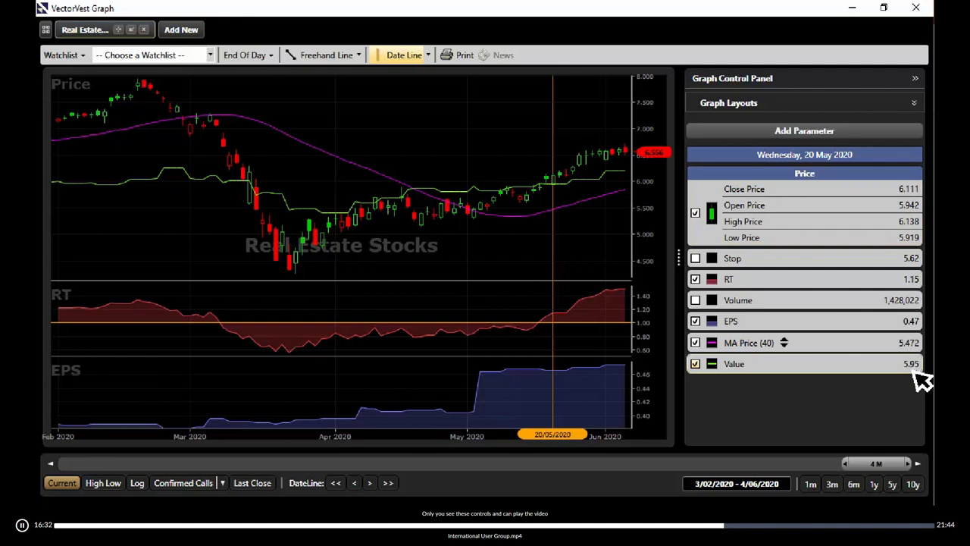
click(747, 365)
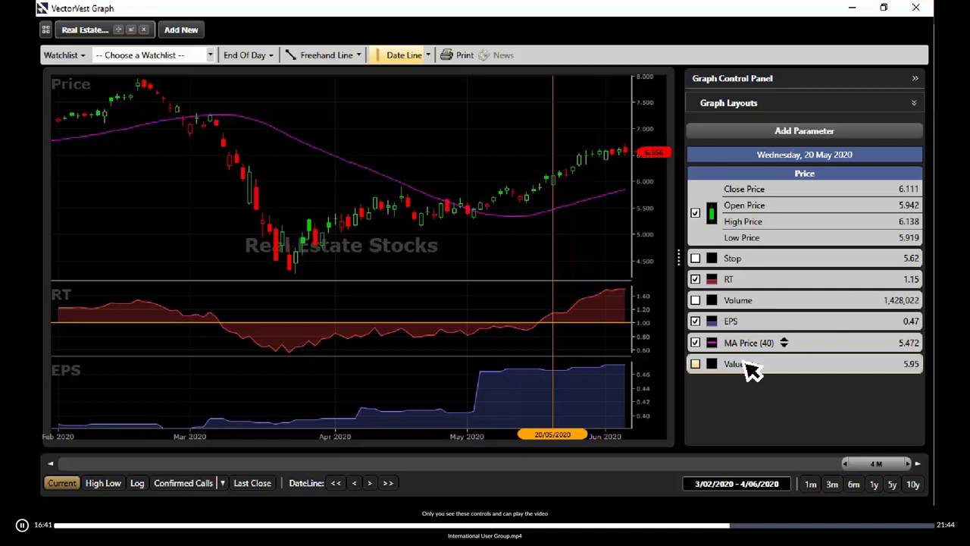
Step: Add the custom field NPM as a plotted parameter and set the date line to 4/06/2020
click(830, 134)
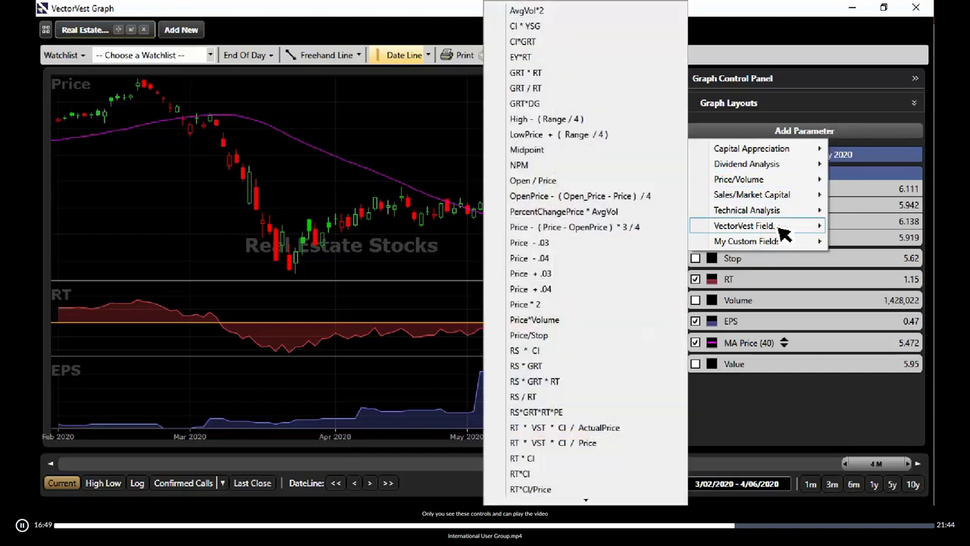
mouse_move(784, 232)
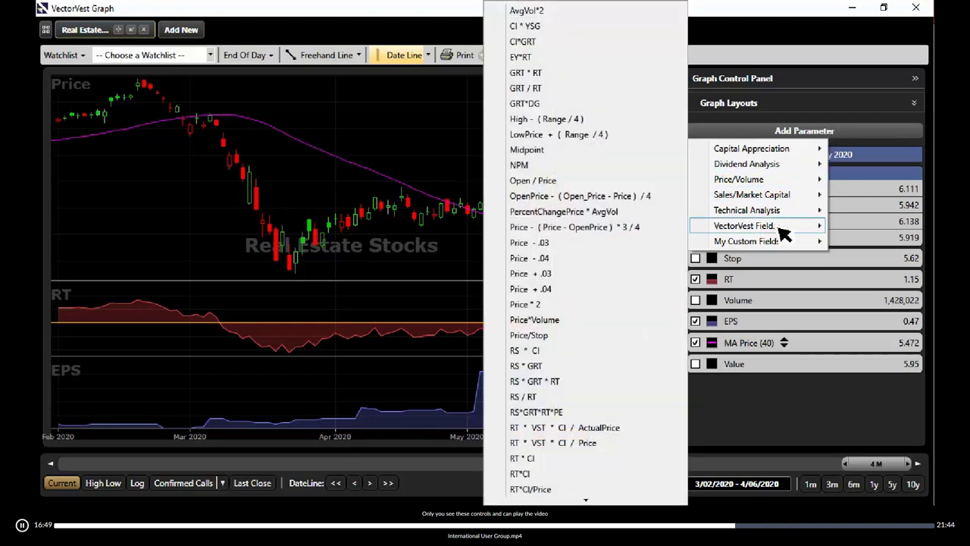
click(556, 167)
click(696, 385)
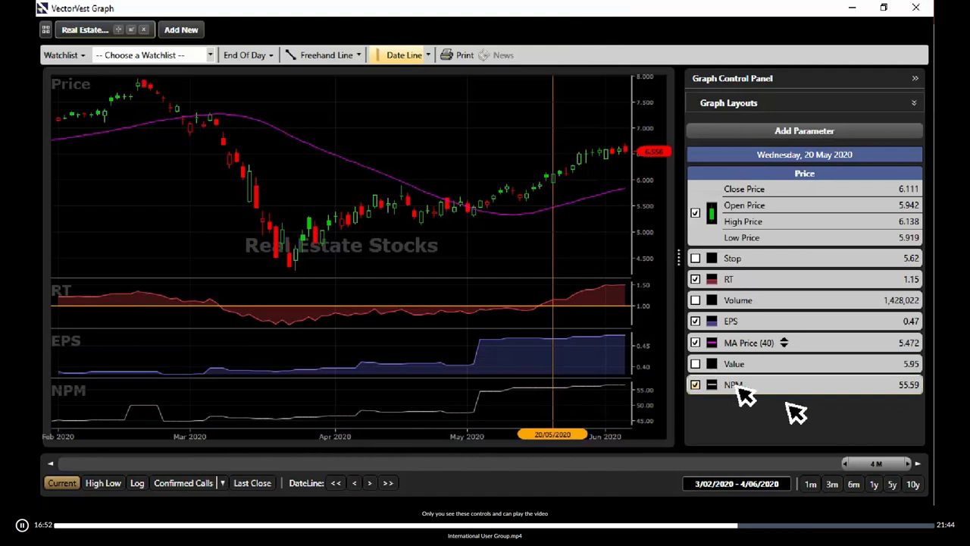
key(End)
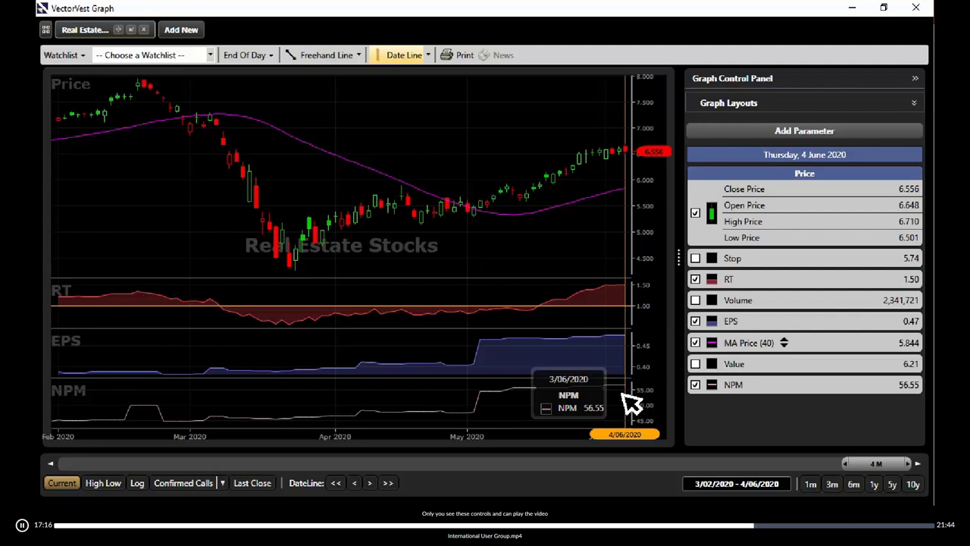
Step: Add the yearly Sales parameter and plot it on the Real Estate Stocks graph
click(828, 138)
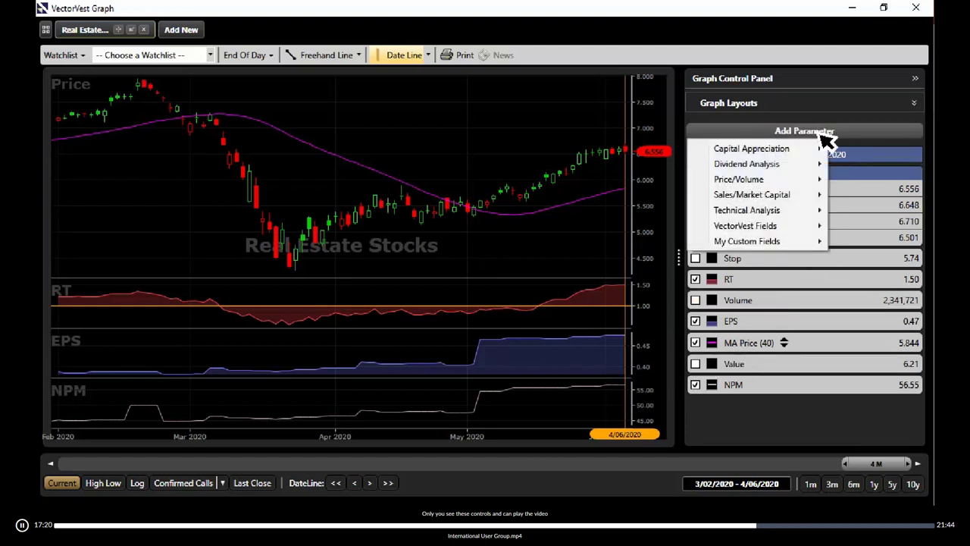
mouse_move(794, 197)
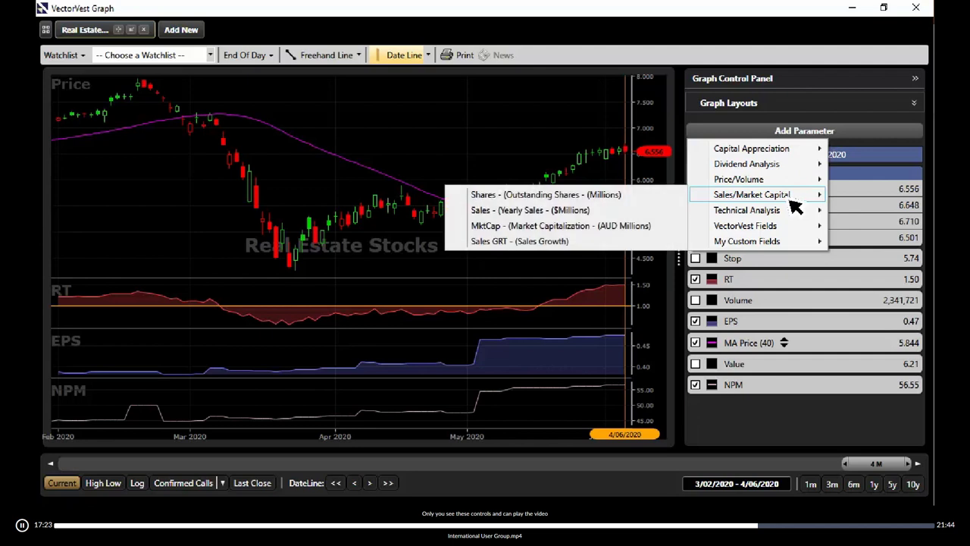
click(584, 212)
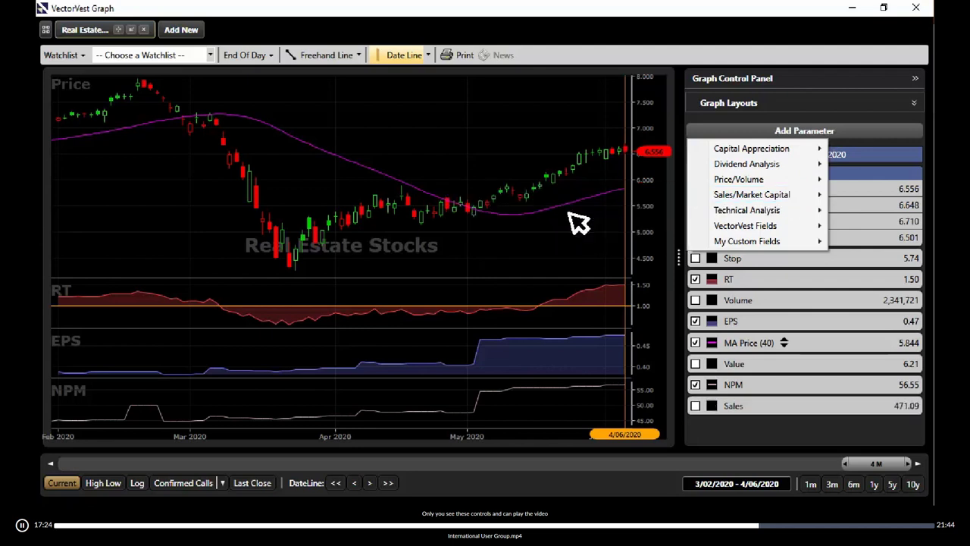
click(695, 406)
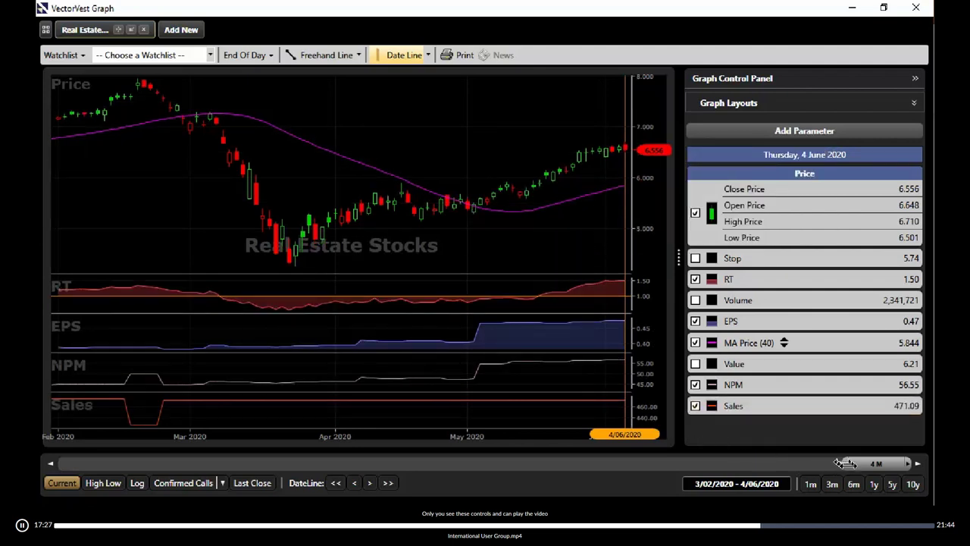
Step: Examine the graph from 11/04/2018 and over 12/11/2019 – 4/06/2020, and close the graph window
drag(845, 463, 737, 523)
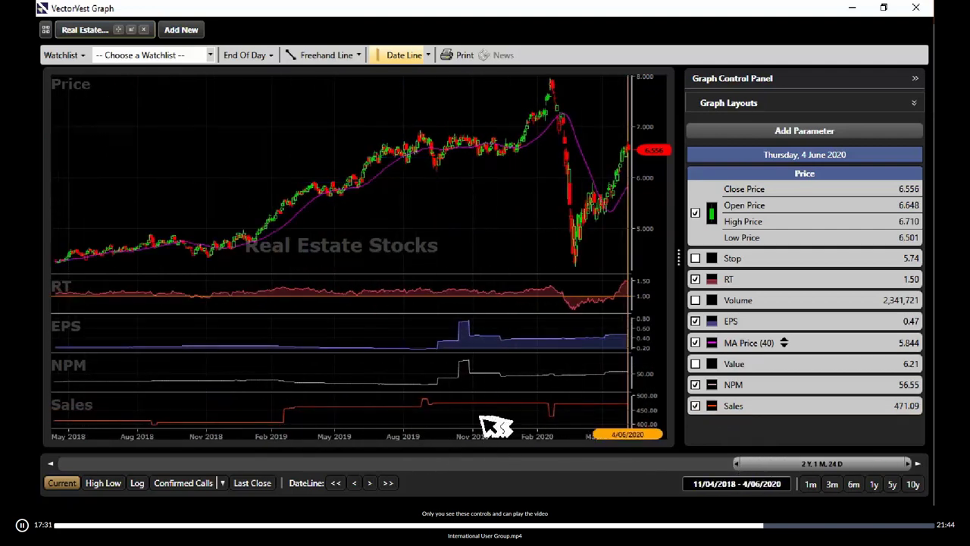
drag(482, 418, 751, 428)
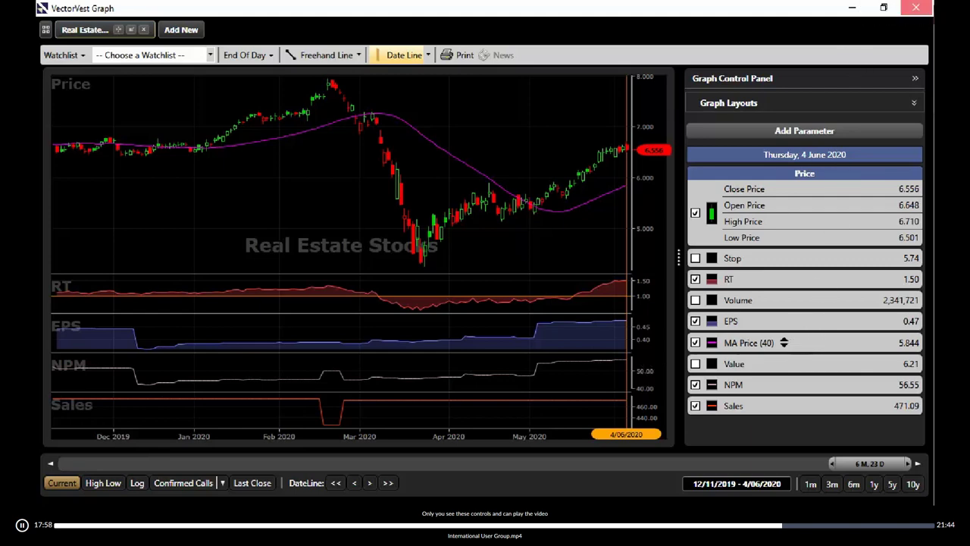
click(915, 8)
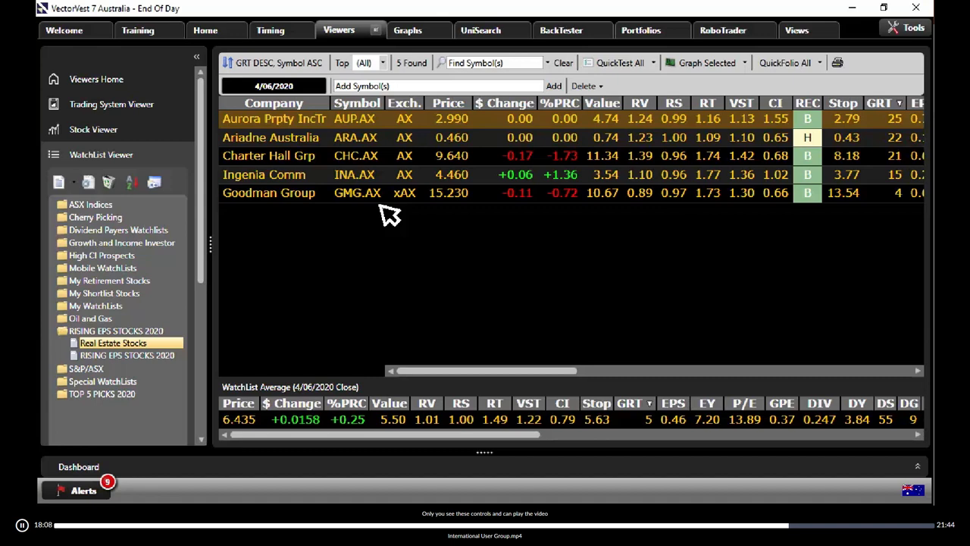
Step: Open the RISING EPS STOCKS 2020 watchlist and show its WatchList average graph in a maximized window
click(132, 356)
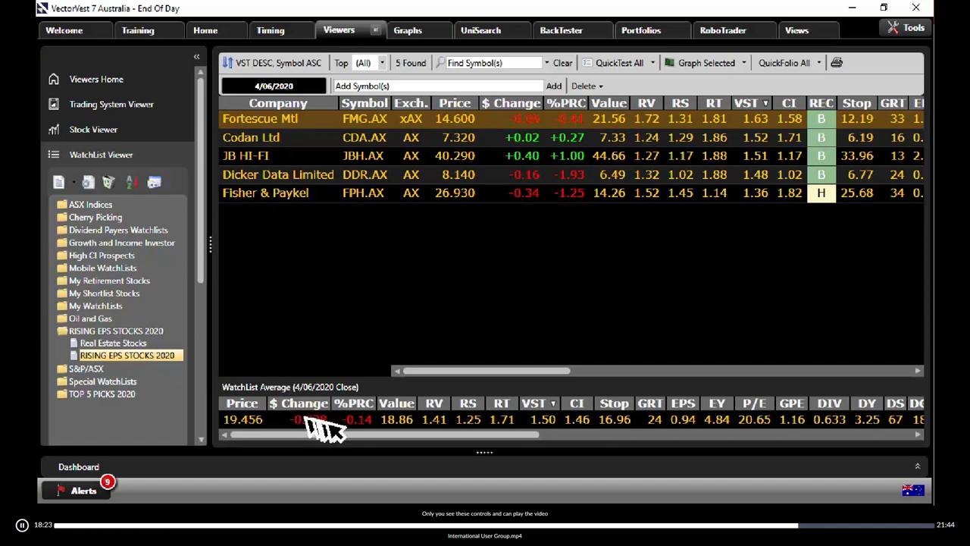
right_click(400, 424)
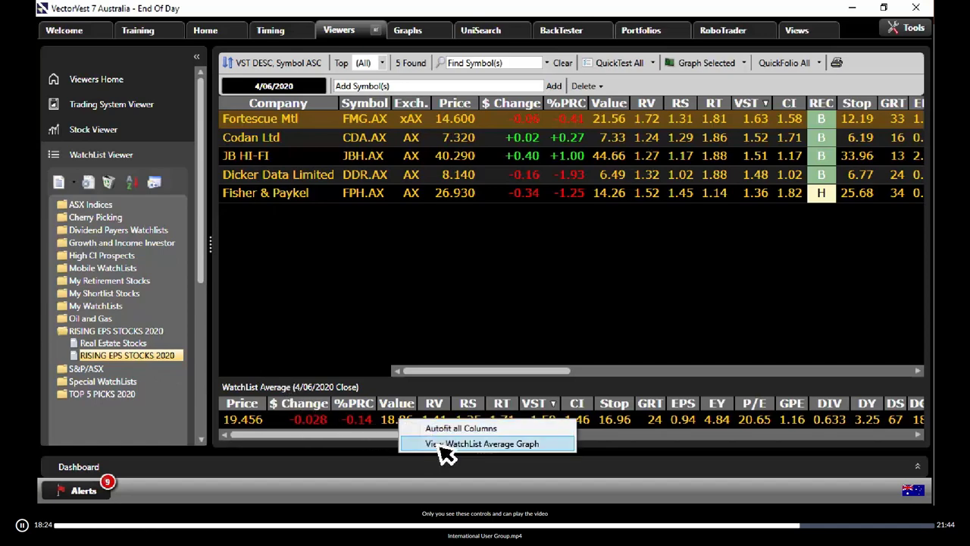
click(440, 446)
drag(672, 81, 675, 6)
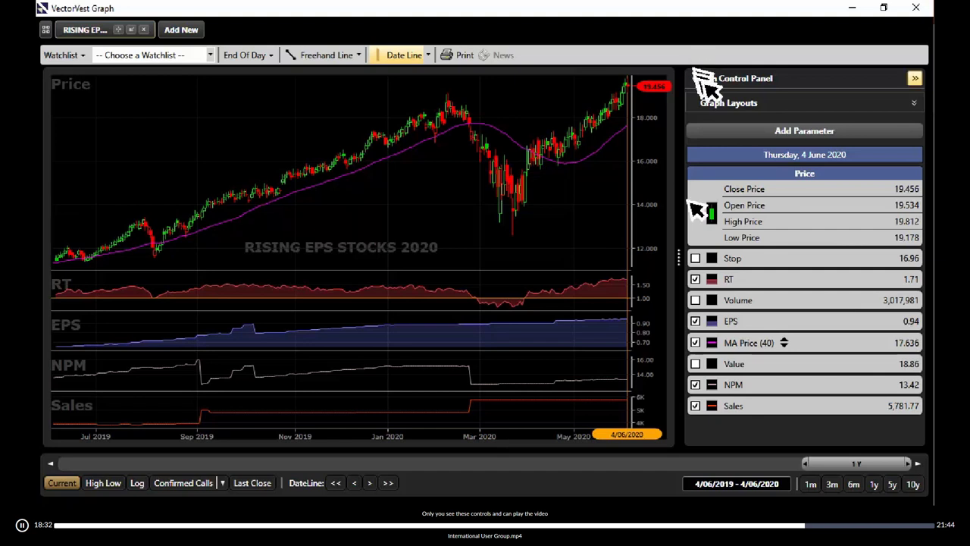
Step: Examine the RISING EPS STOCKS 2020 average graph without the NPM and Sales plots, and with NPM alone restored
click(735, 385)
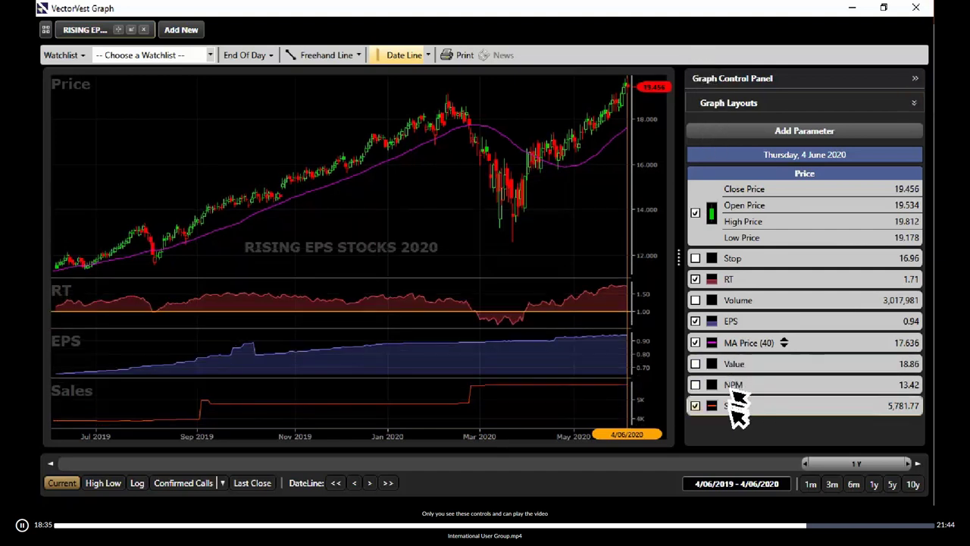
click(737, 408)
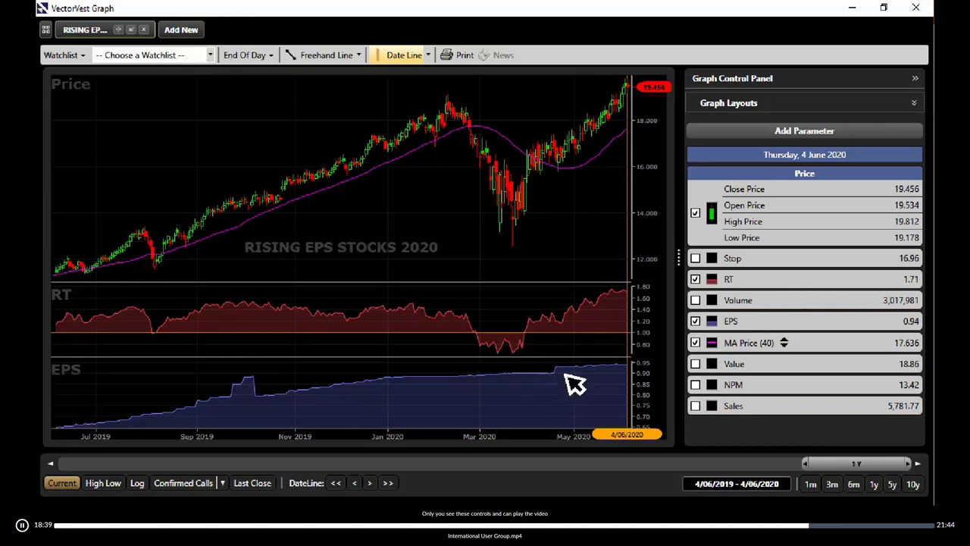
click(733, 366)
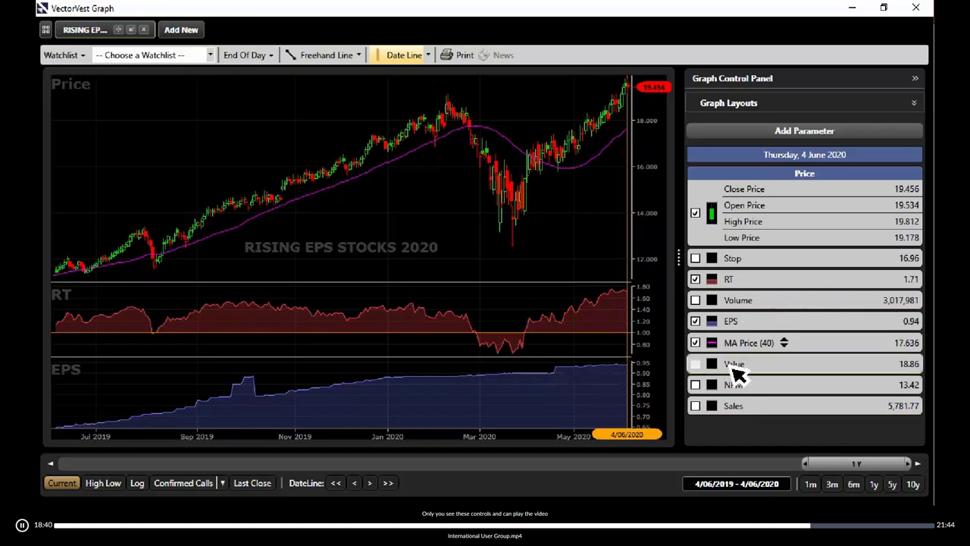
click(784, 367)
click(774, 388)
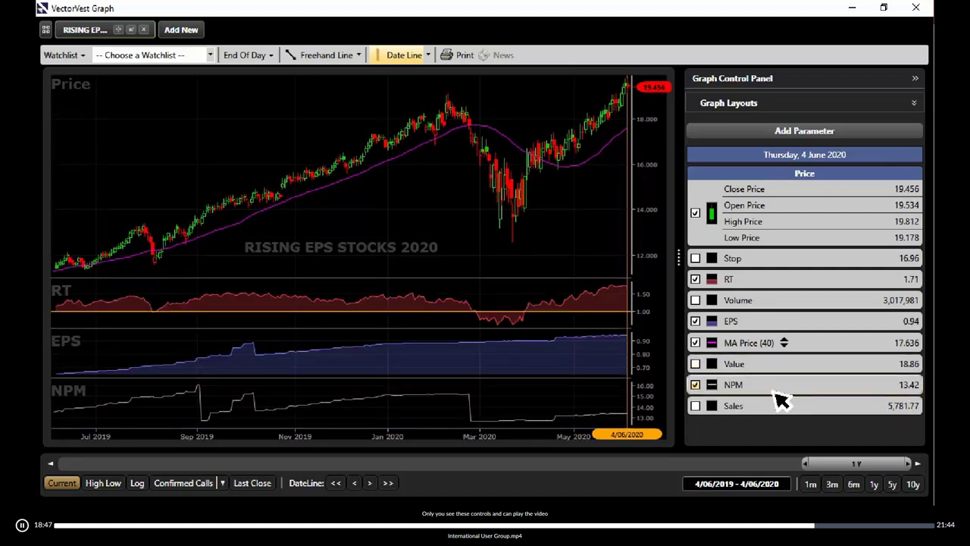
Step: Plot both Sales and NPM without the MA Price (40) line on the average graph, and close the graph window
click(773, 387)
click(773, 408)
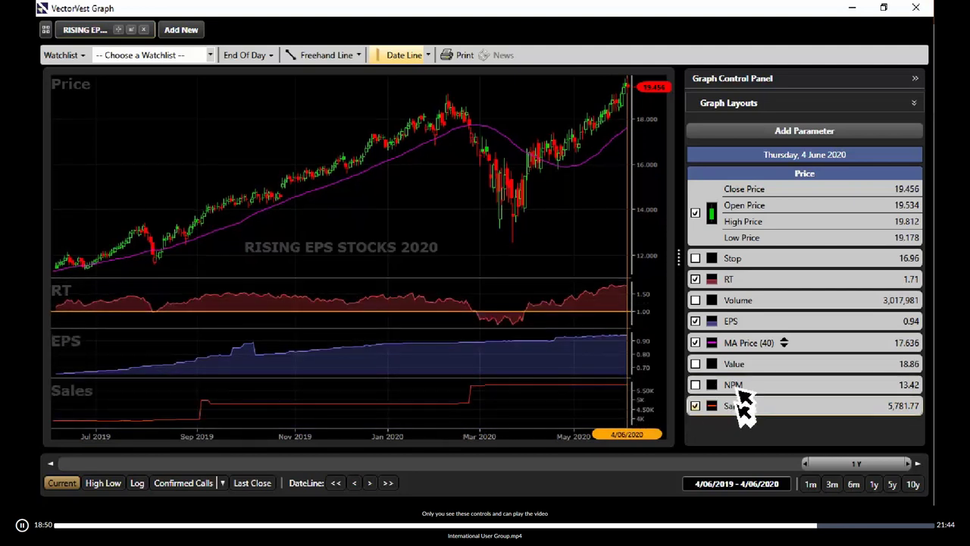
click(749, 388)
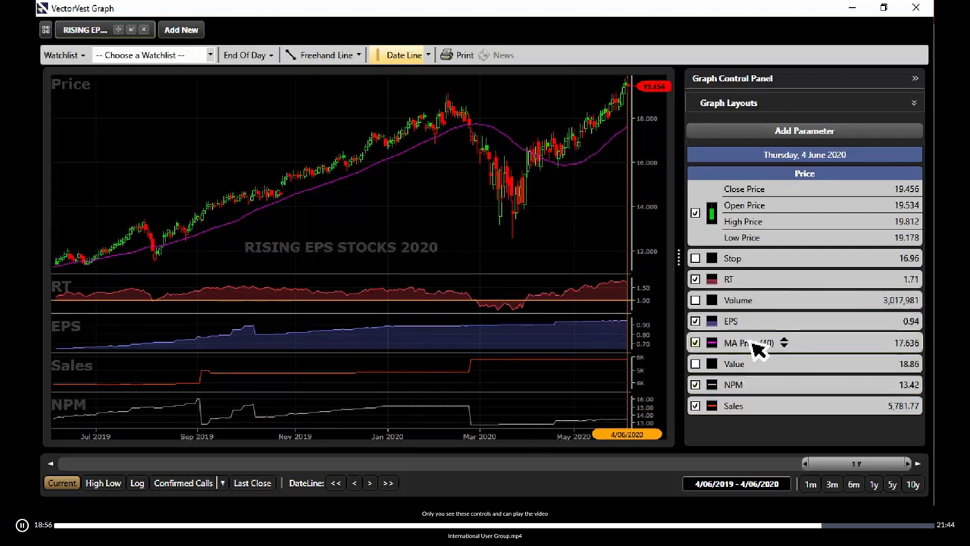
click(755, 350)
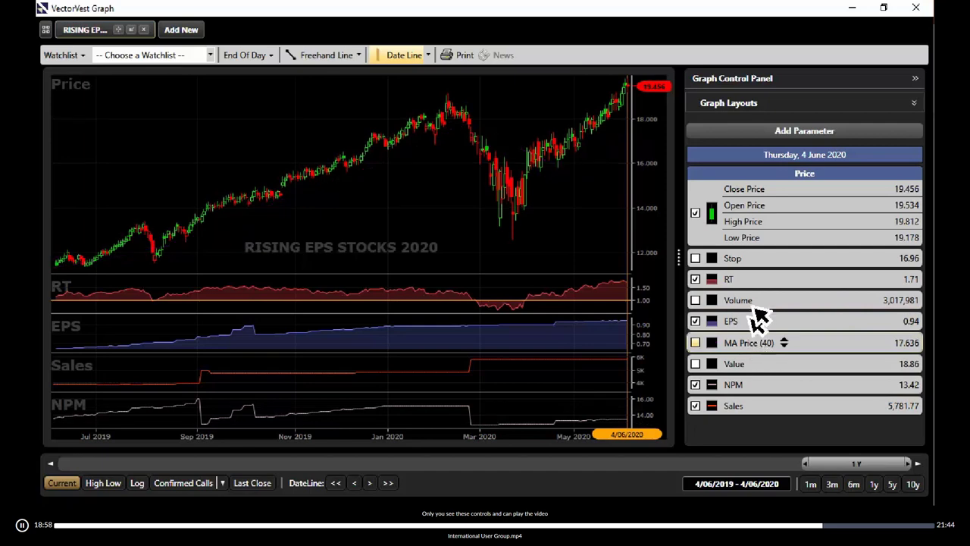
click(916, 9)
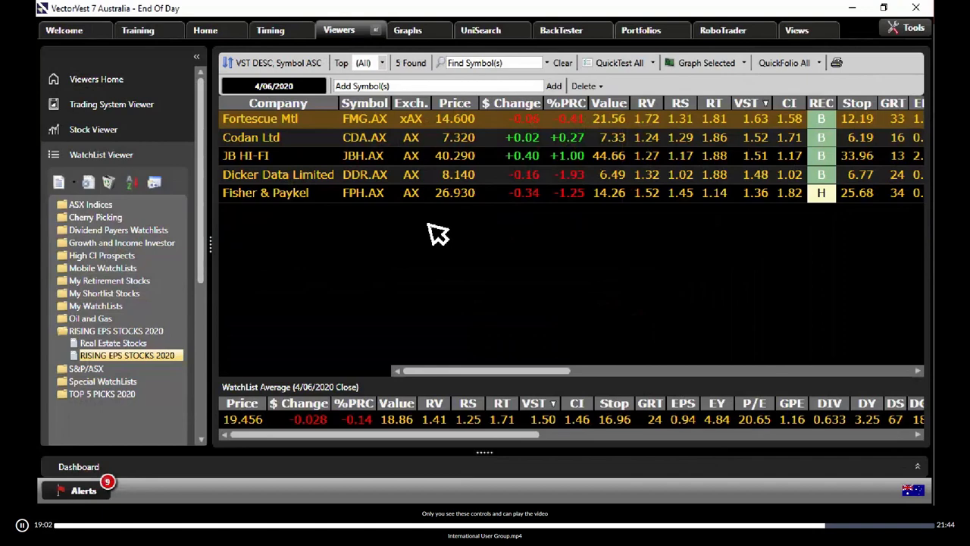
Step: Examine the Industry and Sector values of the RISING EPS STOCKS 2020 stocks, including Codan Ltd and Dicker Data Limited
drag(537, 370, 879, 370)
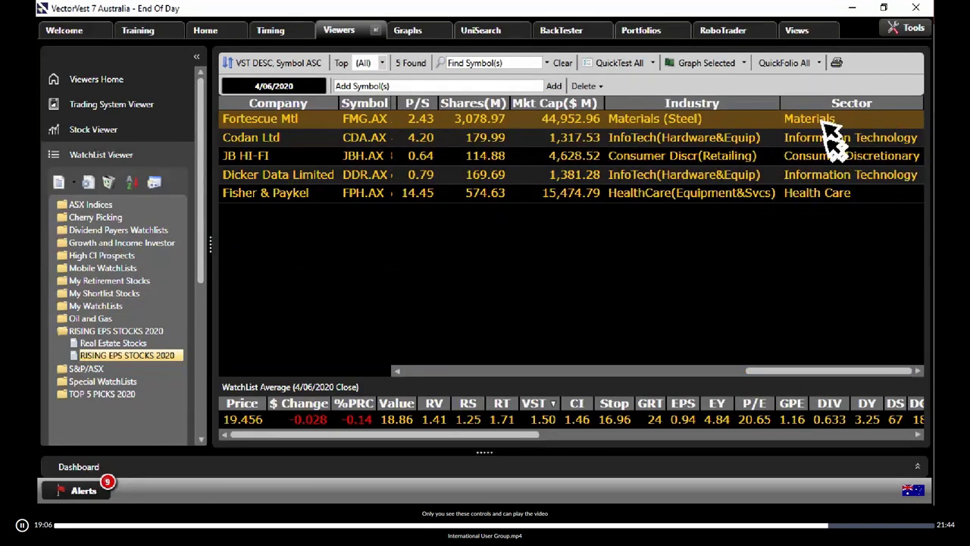
click(677, 141)
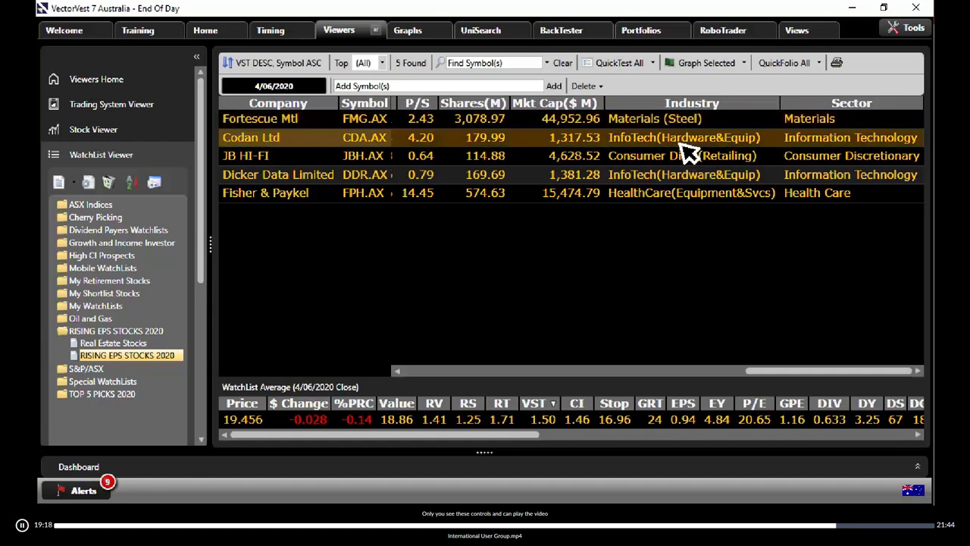
click(684, 179)
Step: Graph JB HI-FI (JBH.AX) in a maximized window to examine price, RT, EPS, Sales and NPM, and close the graph
click(691, 158)
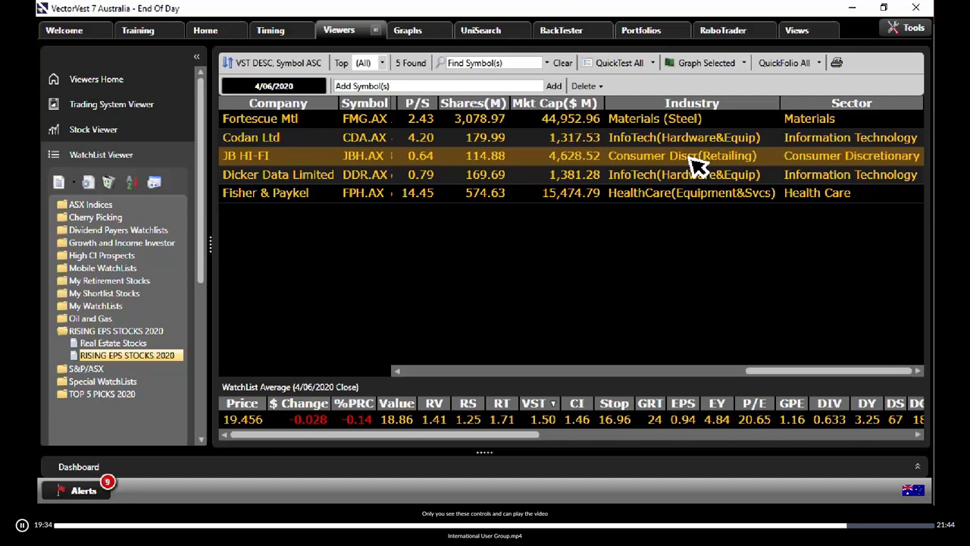
click(702, 63)
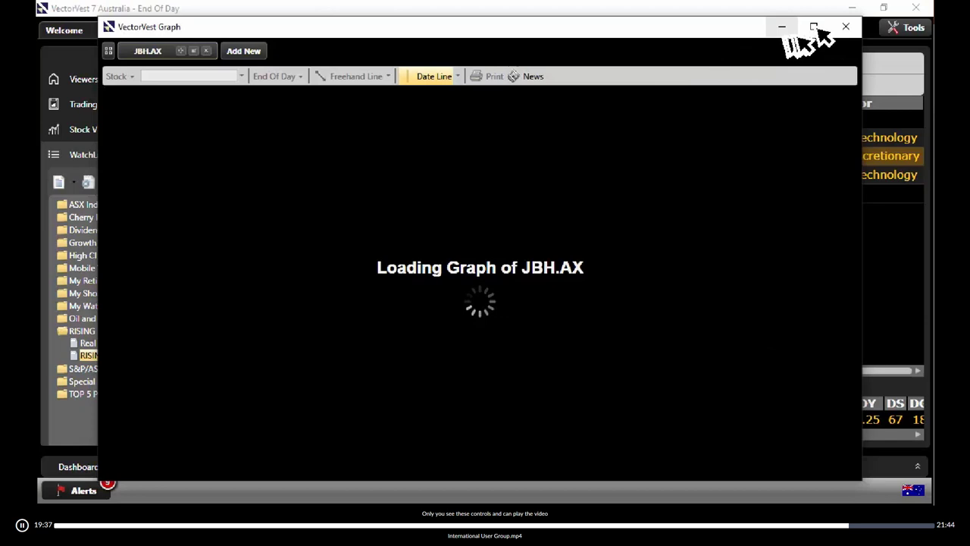
click(813, 27)
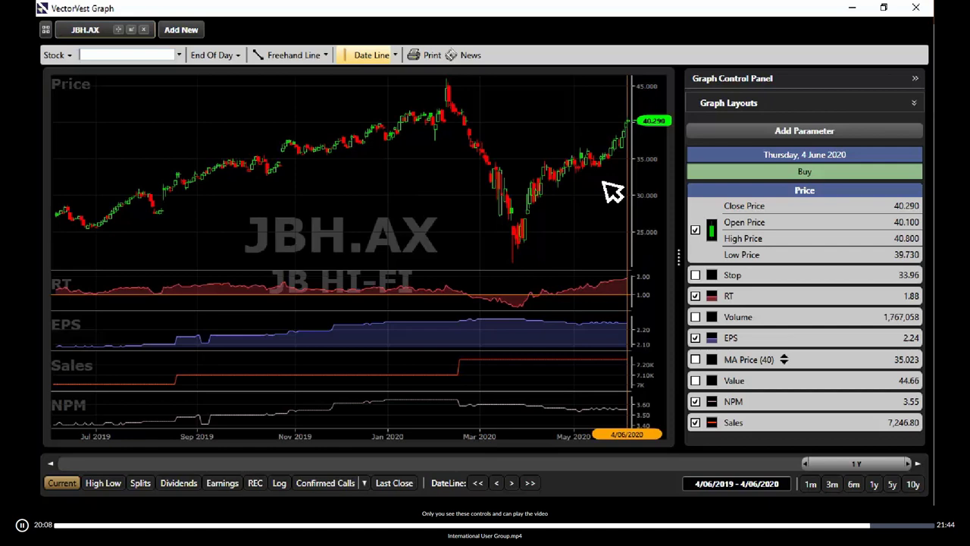
click(916, 7)
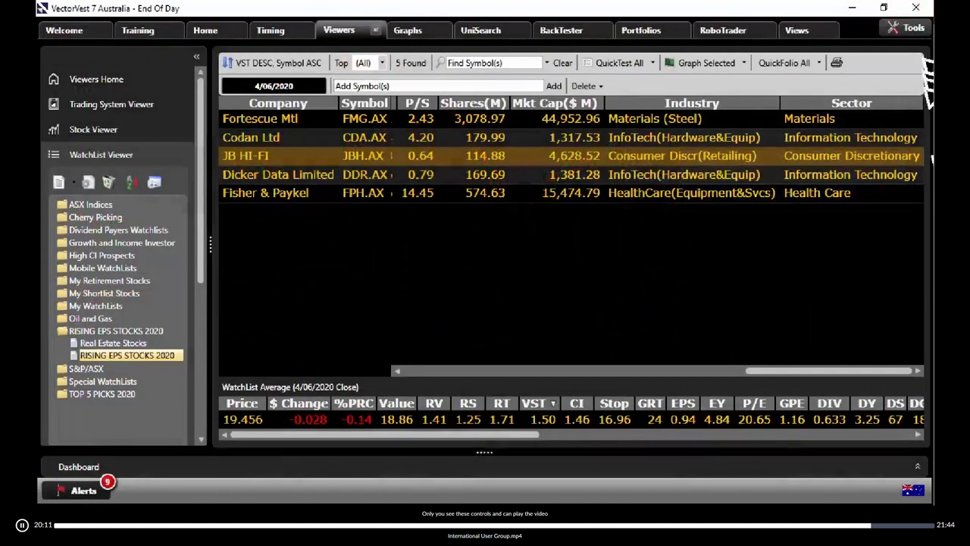
Step: Graph Fisher & Paykel (FPH.AX) from the watchlist in a maximized window
click(748, 180)
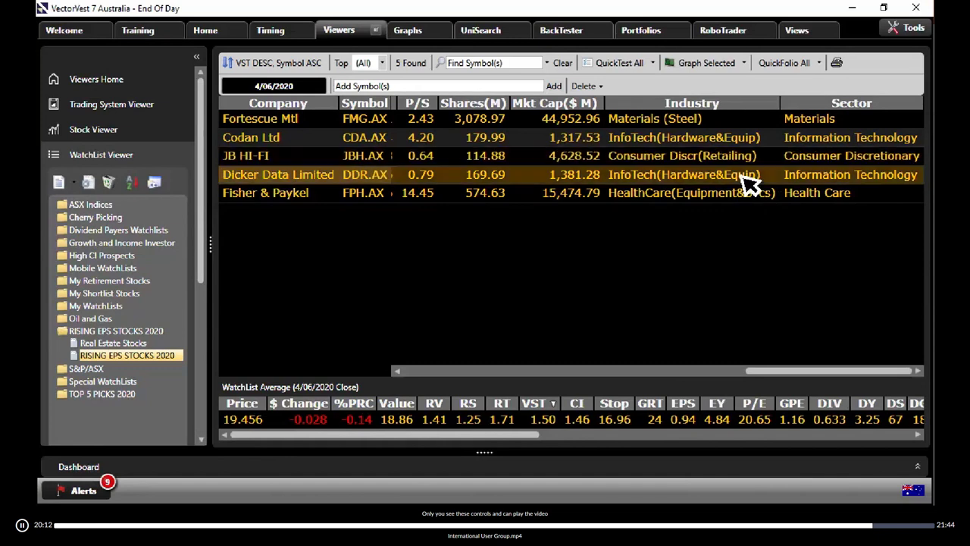
click(728, 193)
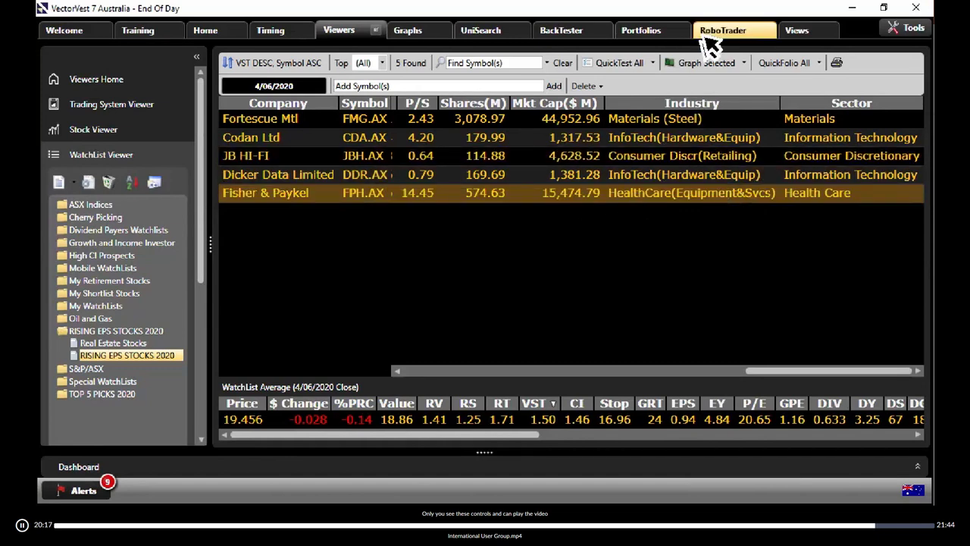
click(705, 64)
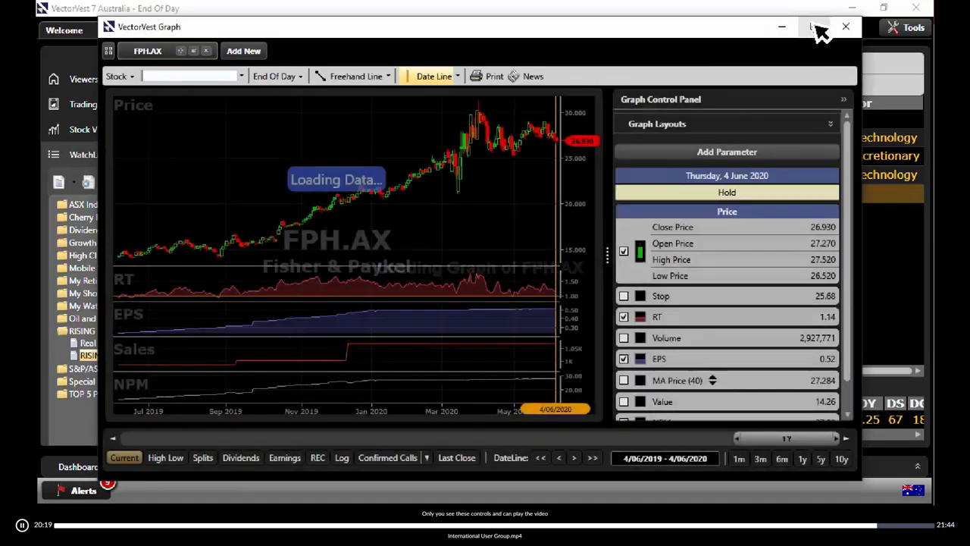
click(816, 28)
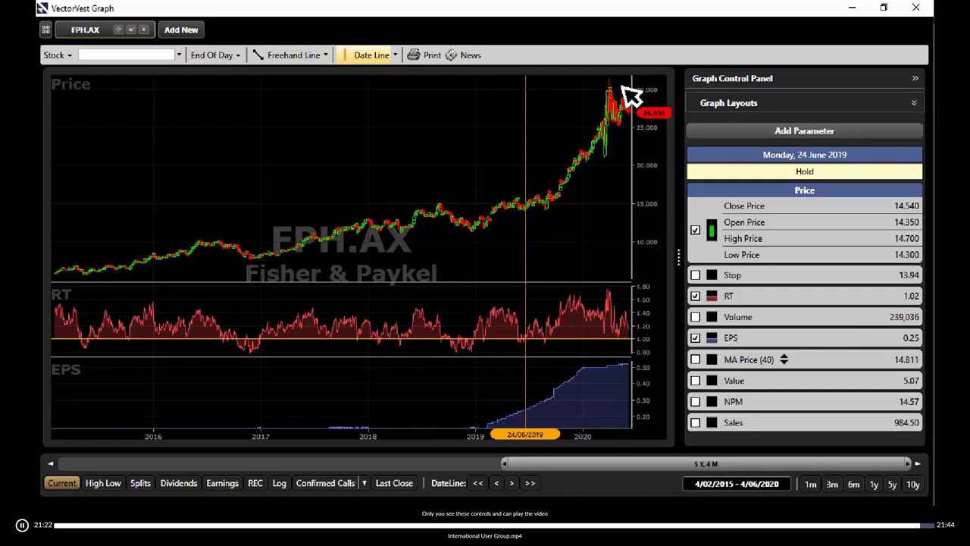
Step: Plot NPM on the Fisher & Paykel graph and move the date line to 18/03/2020
click(741, 405)
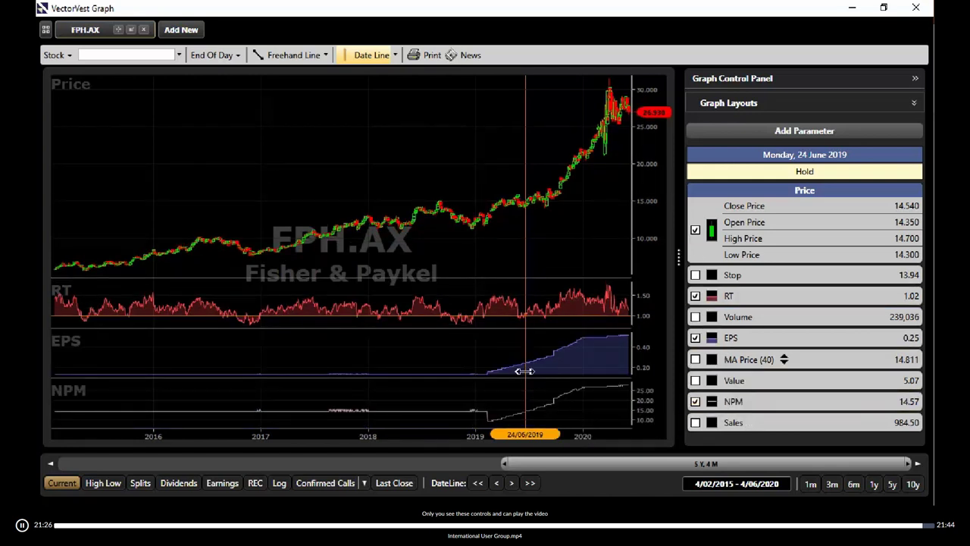
drag(535, 370, 606, 371)
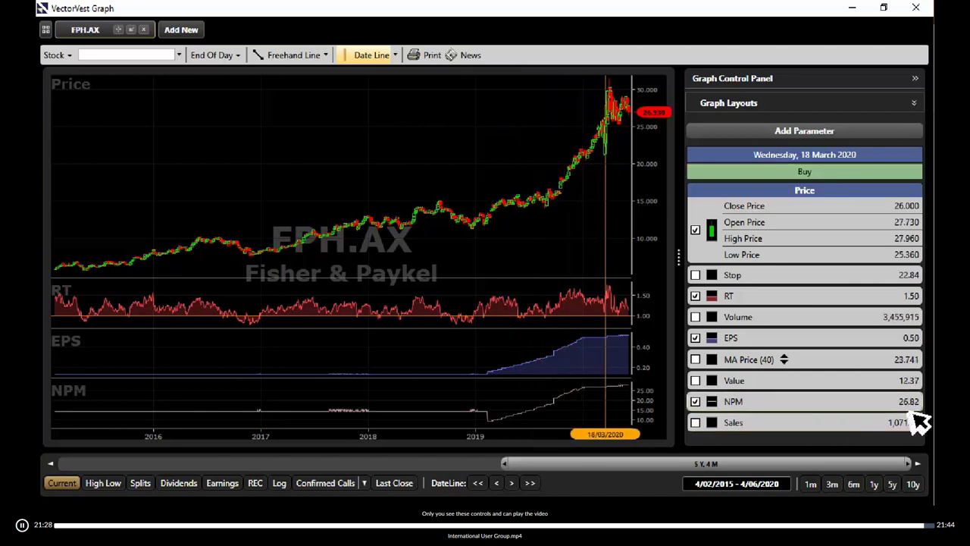
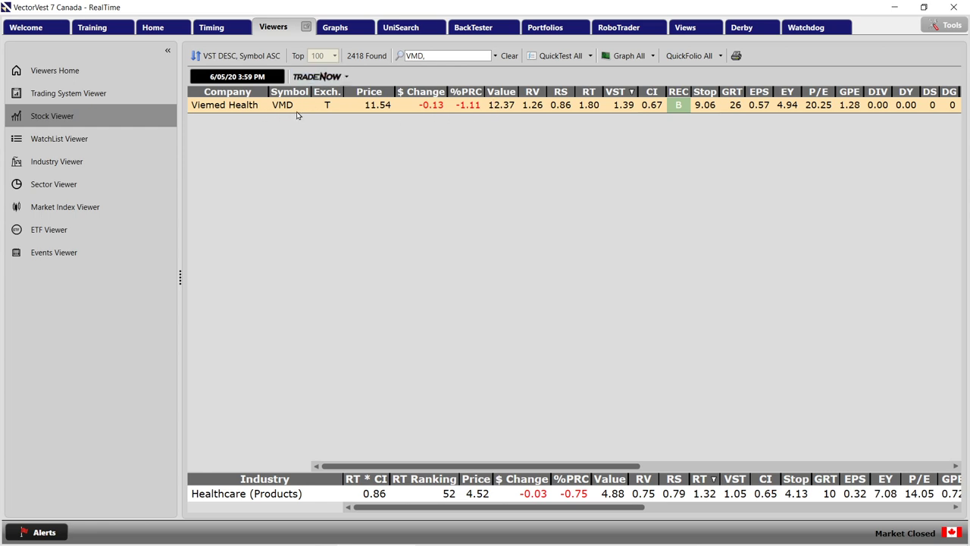
Step: Graph Viemed Health (VMD) in a maximized window and load the VectorVest Layout after trying the VectorVest Simple layout
click(625, 56)
click(799, 98)
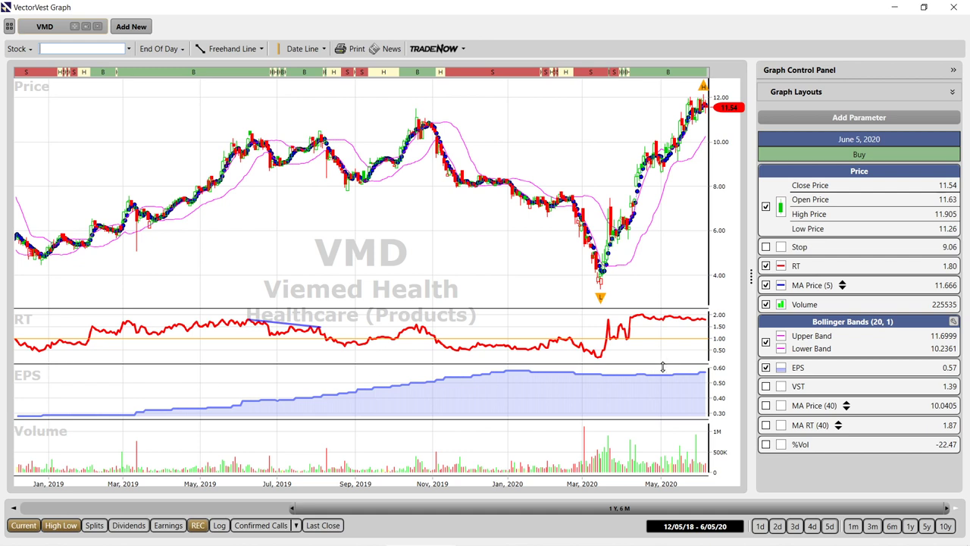
click(828, 93)
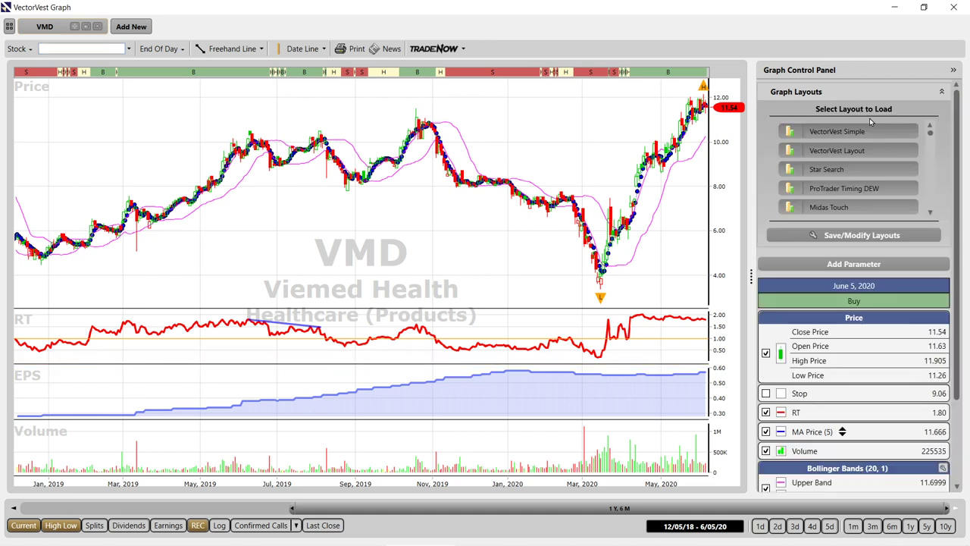
click(823, 136)
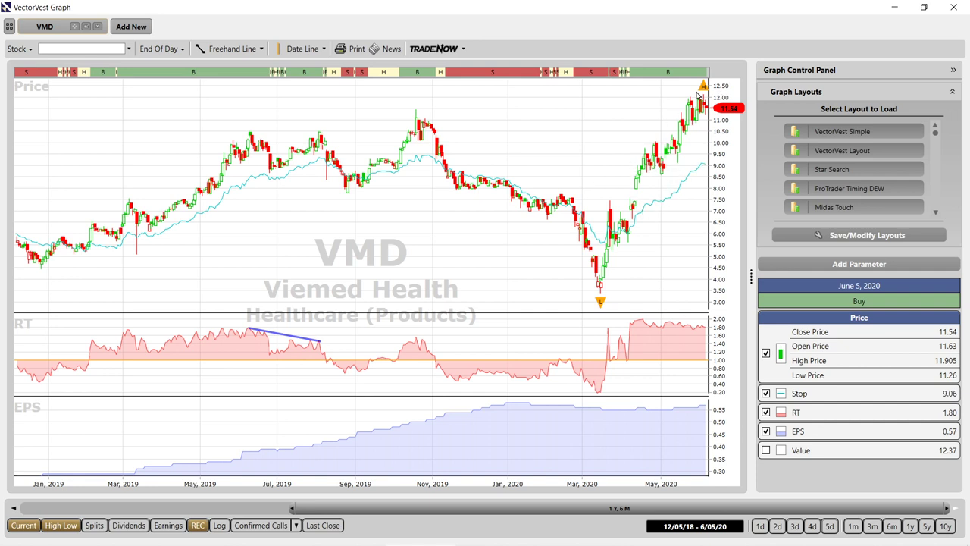
click(843, 153)
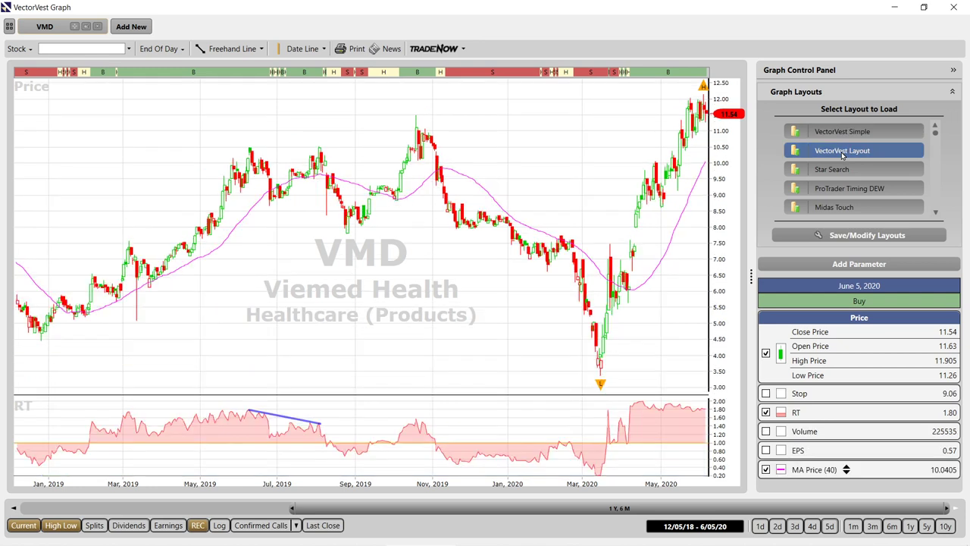
click(849, 95)
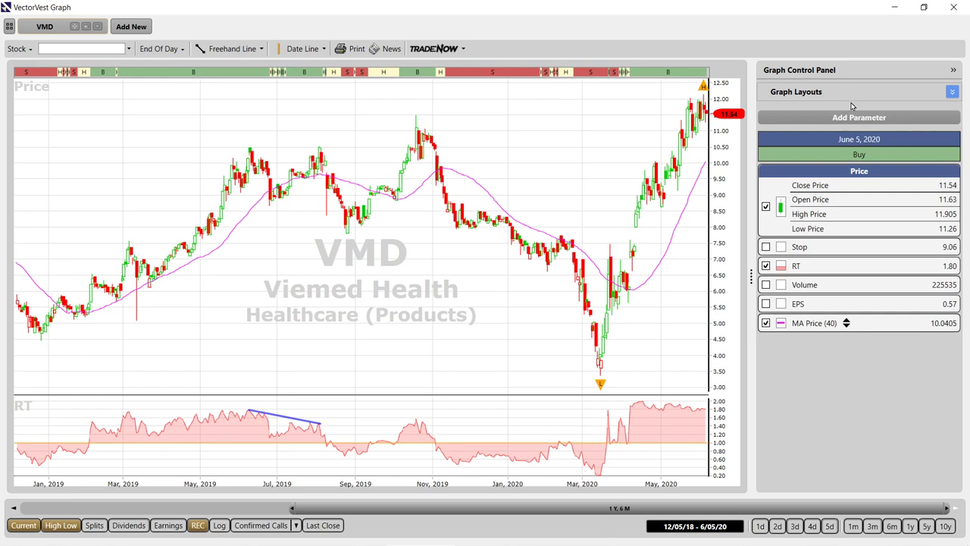
Step: Check the available Capital Appreciation parameters and plot the existing EPS parameter on the VMD graph
click(850, 119)
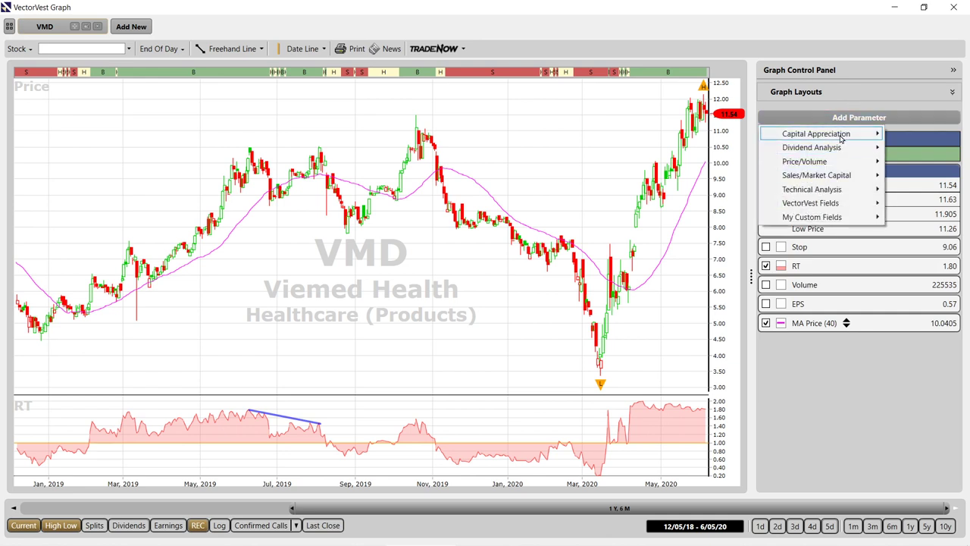
mouse_move(840, 138)
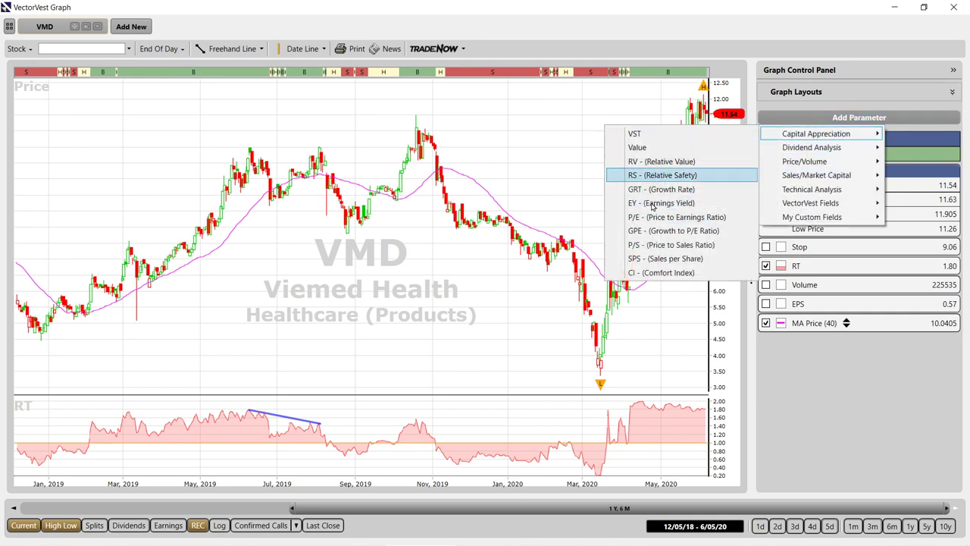
click(794, 369)
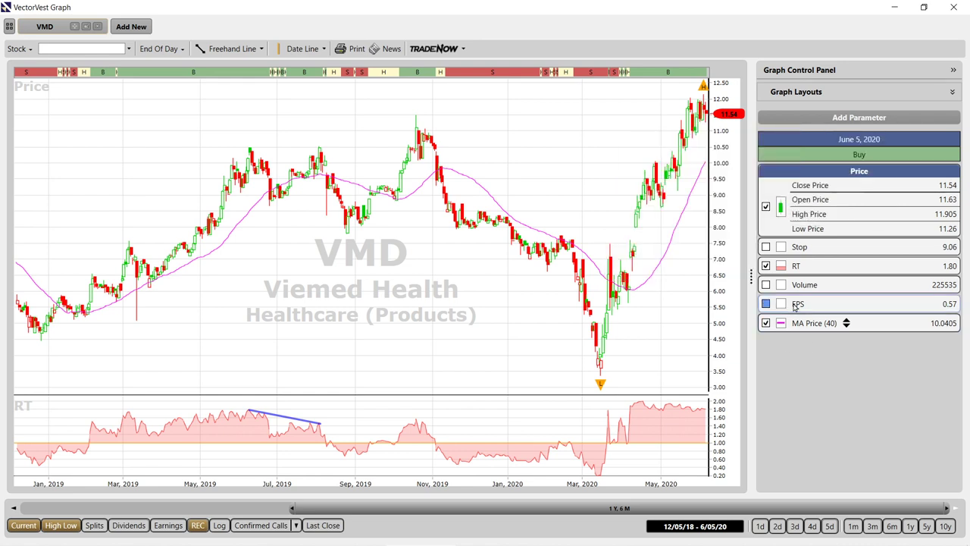
click(795, 304)
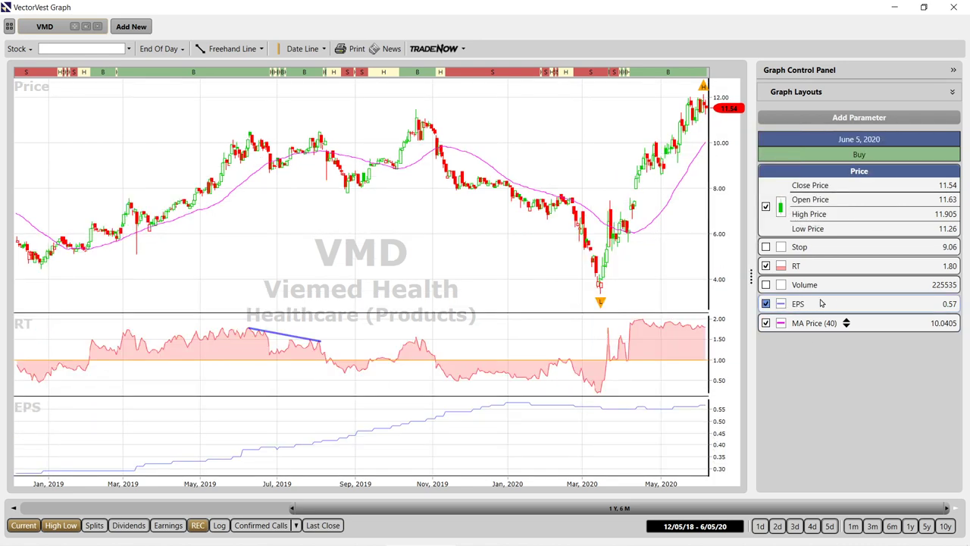
Step: Change the EPS plot's style to the medium-thickness solid line
right_click(812, 305)
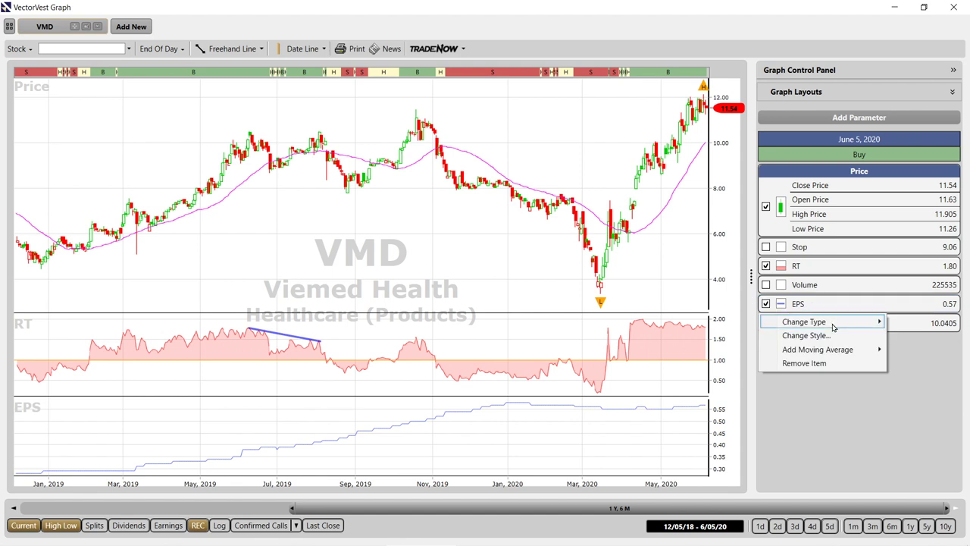
click(823, 338)
click(286, 167)
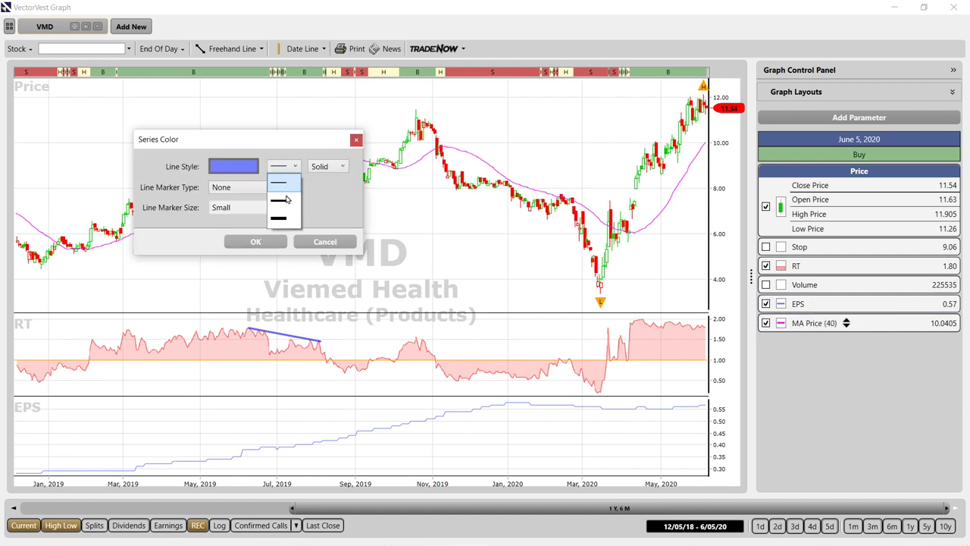
click(282, 207)
click(255, 241)
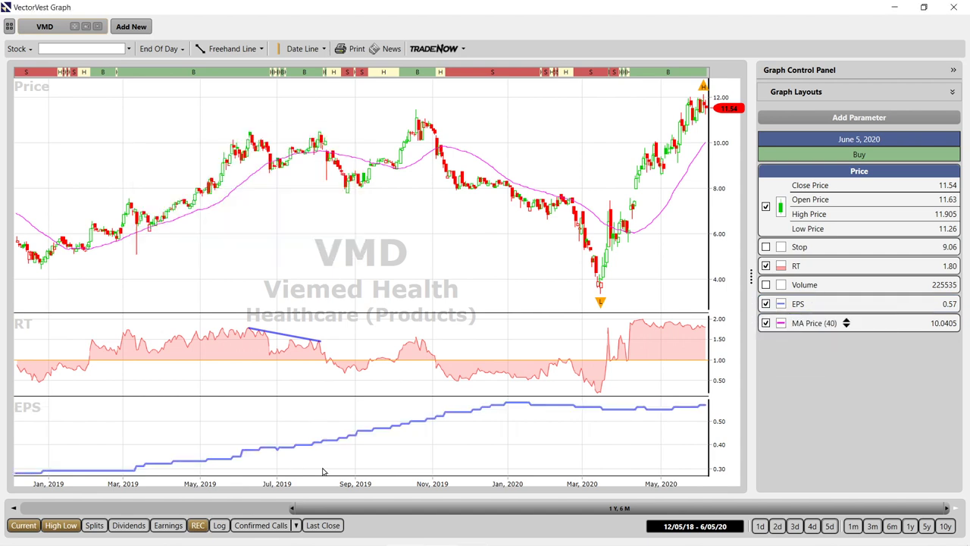
Step: Change the EPS plot's type to Area
right_click(820, 308)
mouse_move(817, 326)
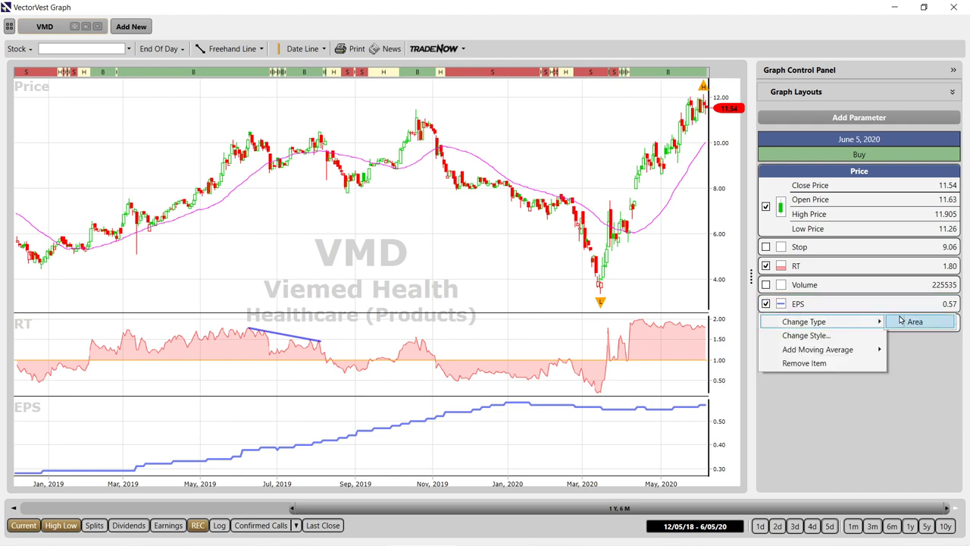
click(910, 322)
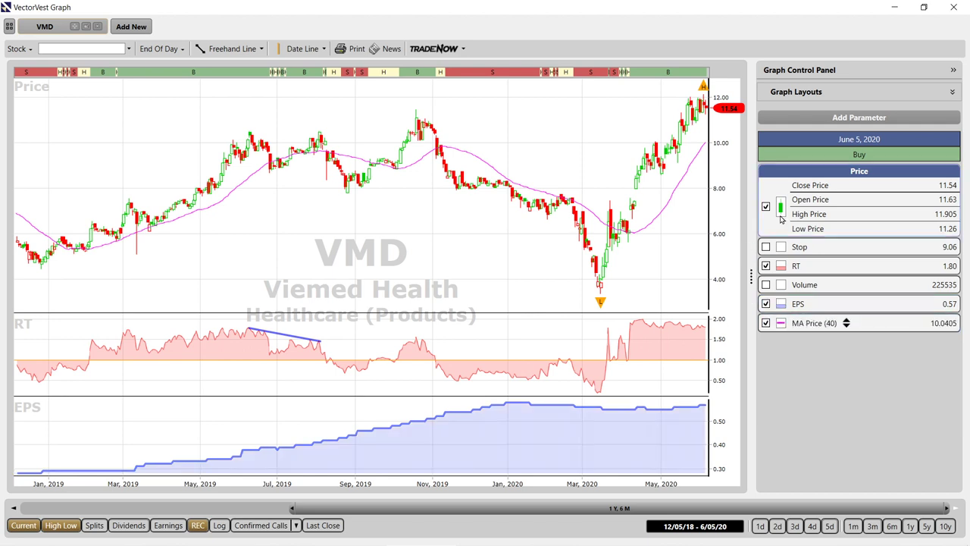
Step: Plot the NPM custom field from VectorVest Fields on the VMD graph and close the graph window
click(848, 120)
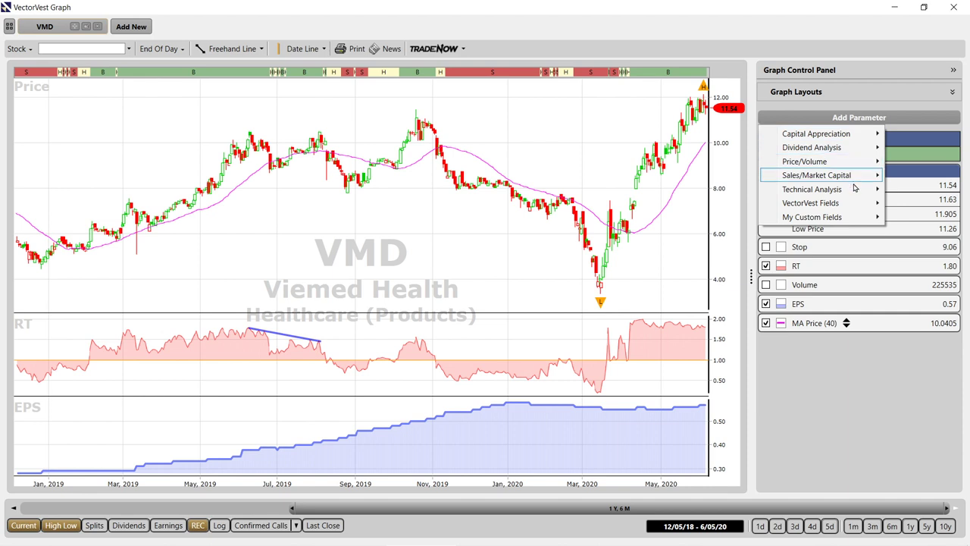
mouse_move(822, 205)
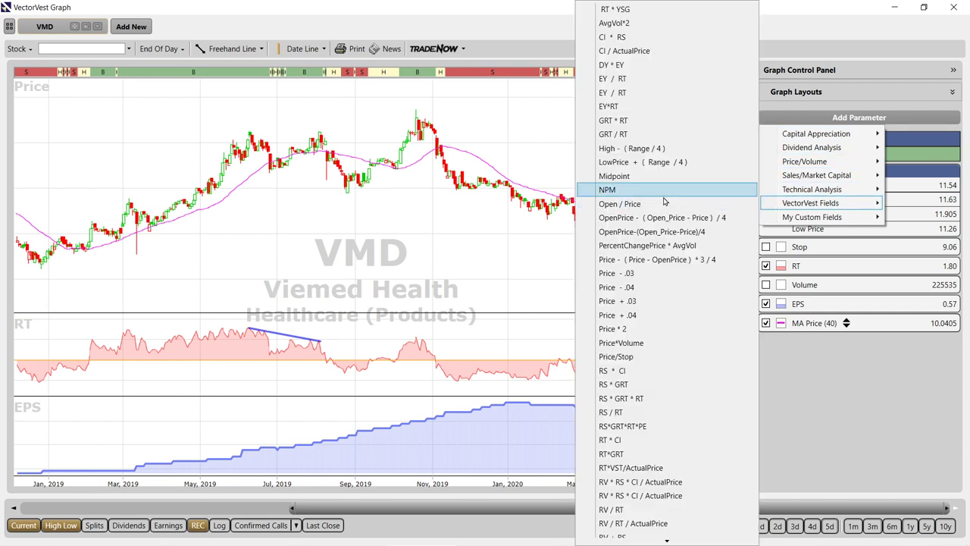
click(613, 193)
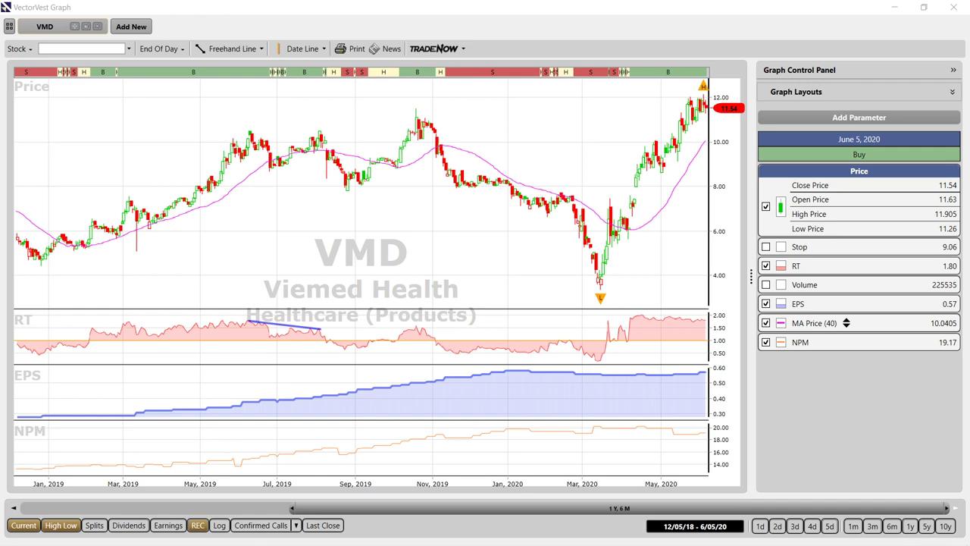
key(alt+F4)
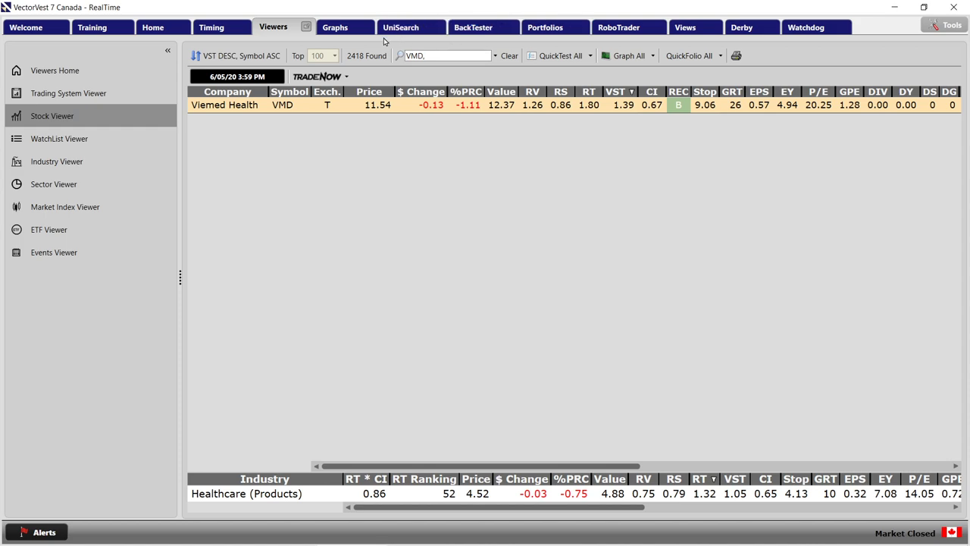
Step: Open the VectorVest Views for June 5, 2020 and go to their Climate section
click(685, 29)
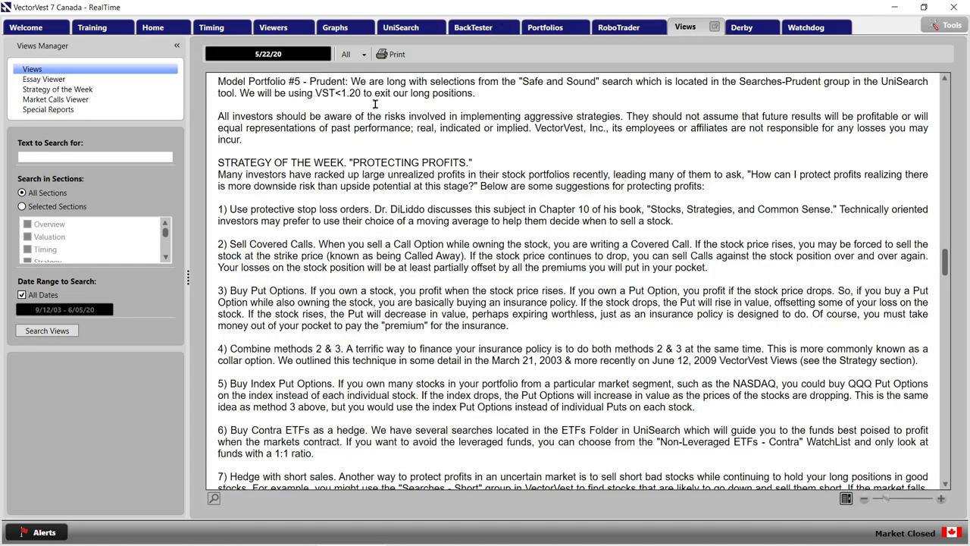
click(298, 58)
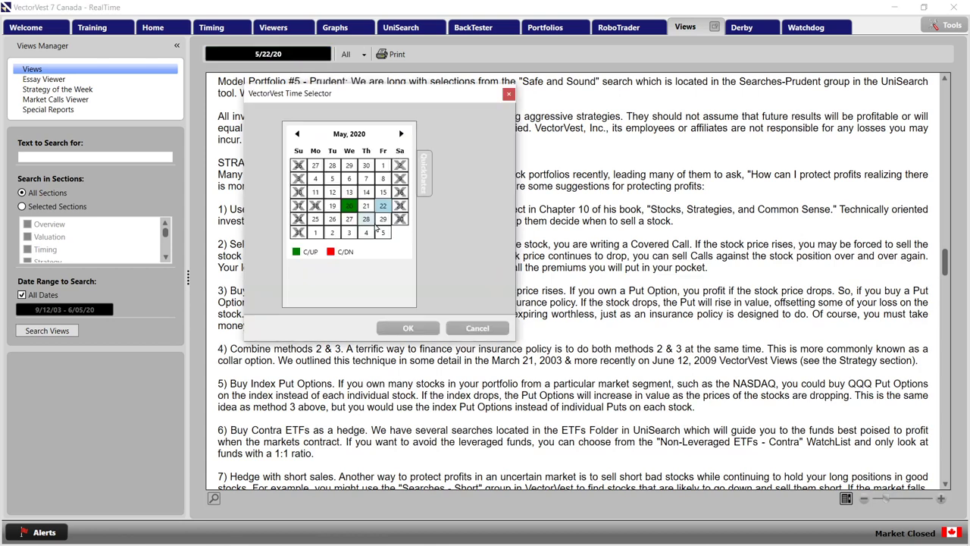
click(383, 232)
click(407, 327)
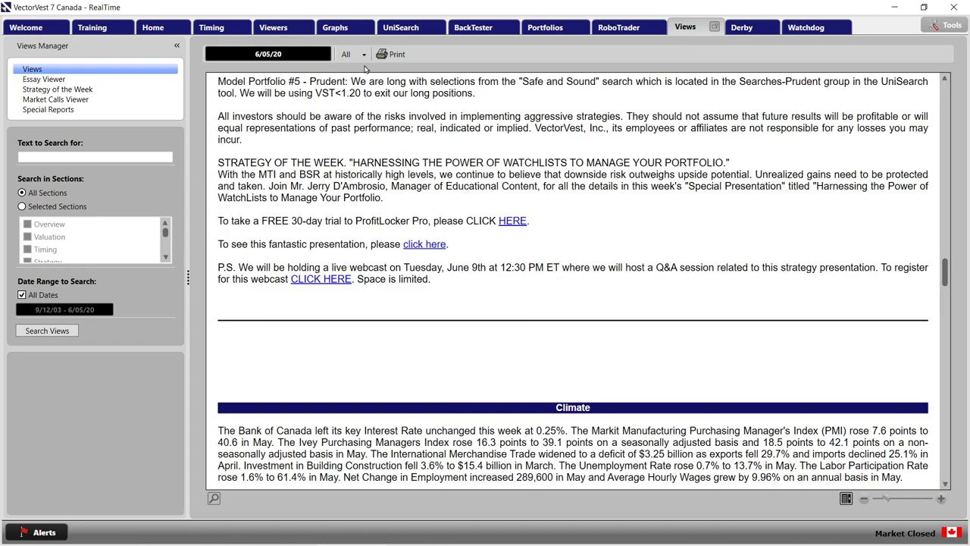
click(353, 54)
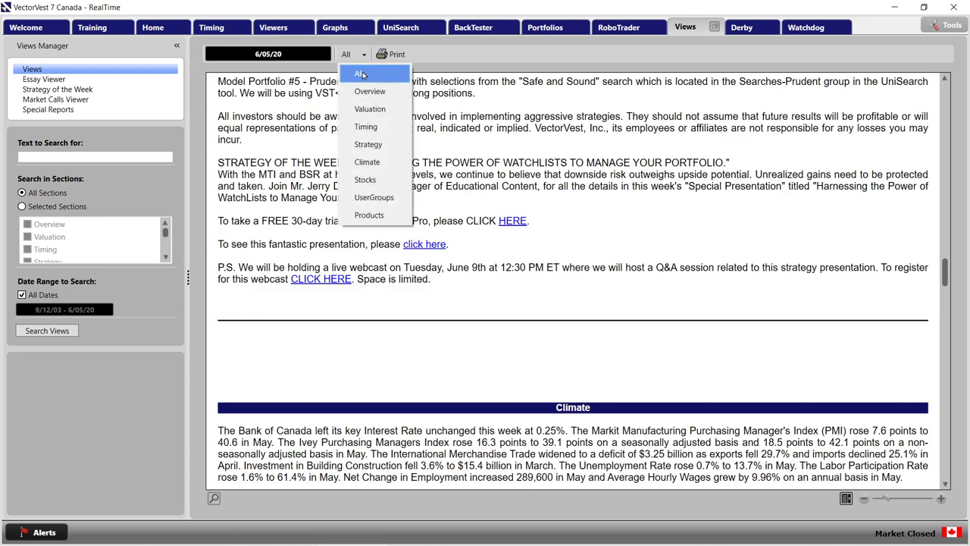
click(387, 163)
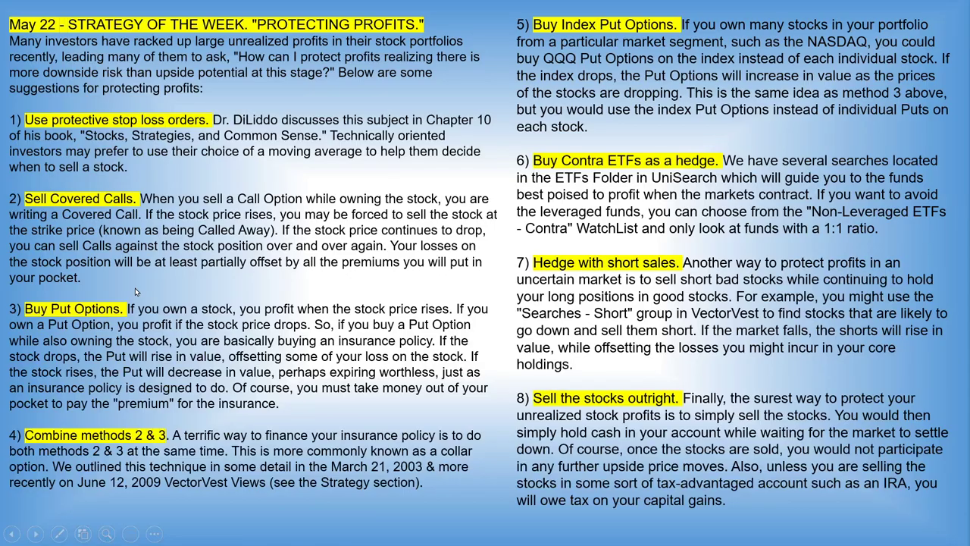
key(Right)
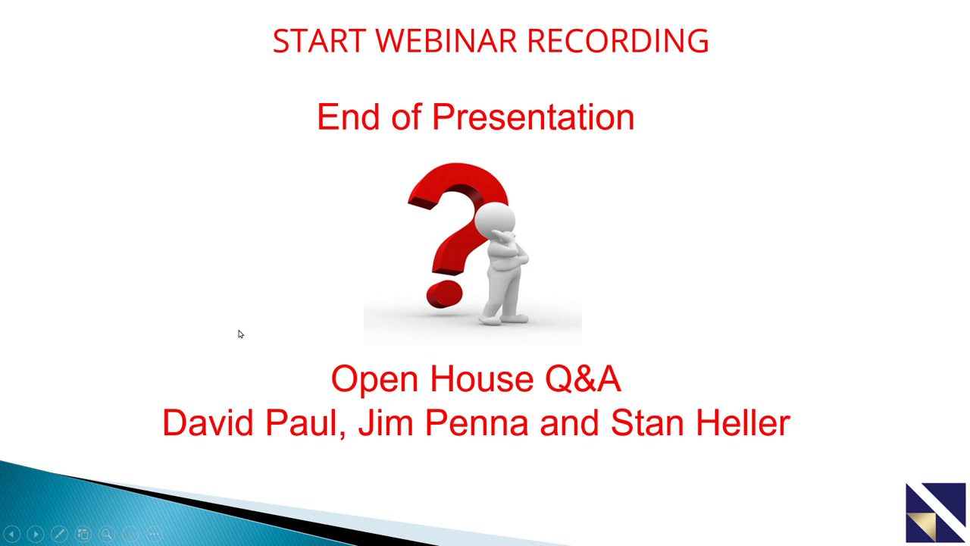